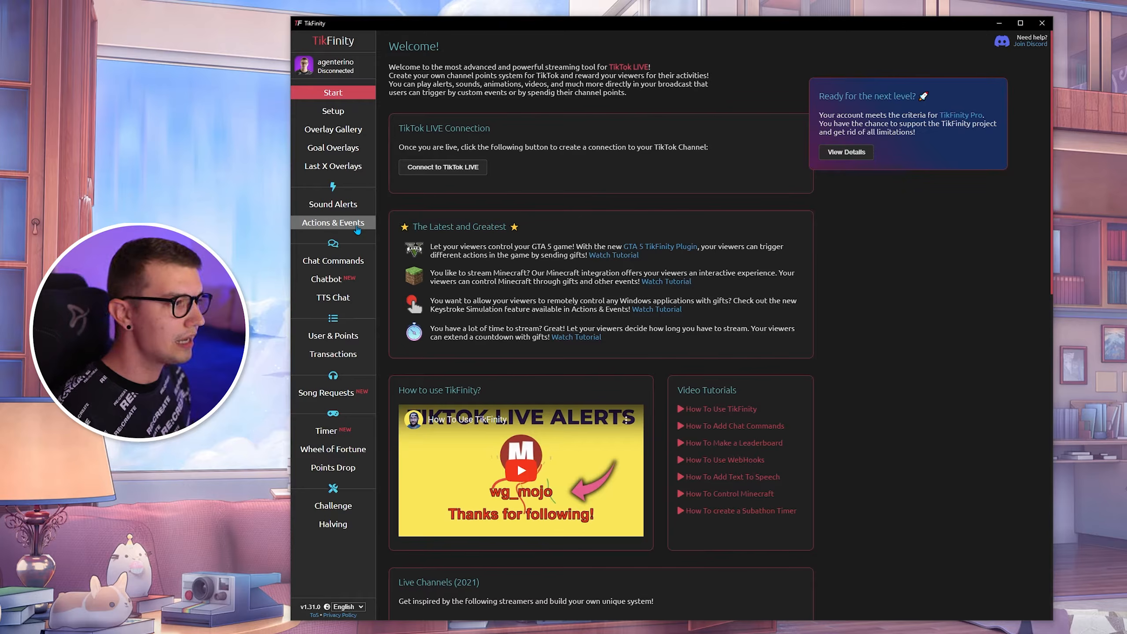
- Visit Sound Alerts, then open Actions & Events and review its actions, events and overlay screens
{"action": "left_click", "coordinate": [334, 205]}
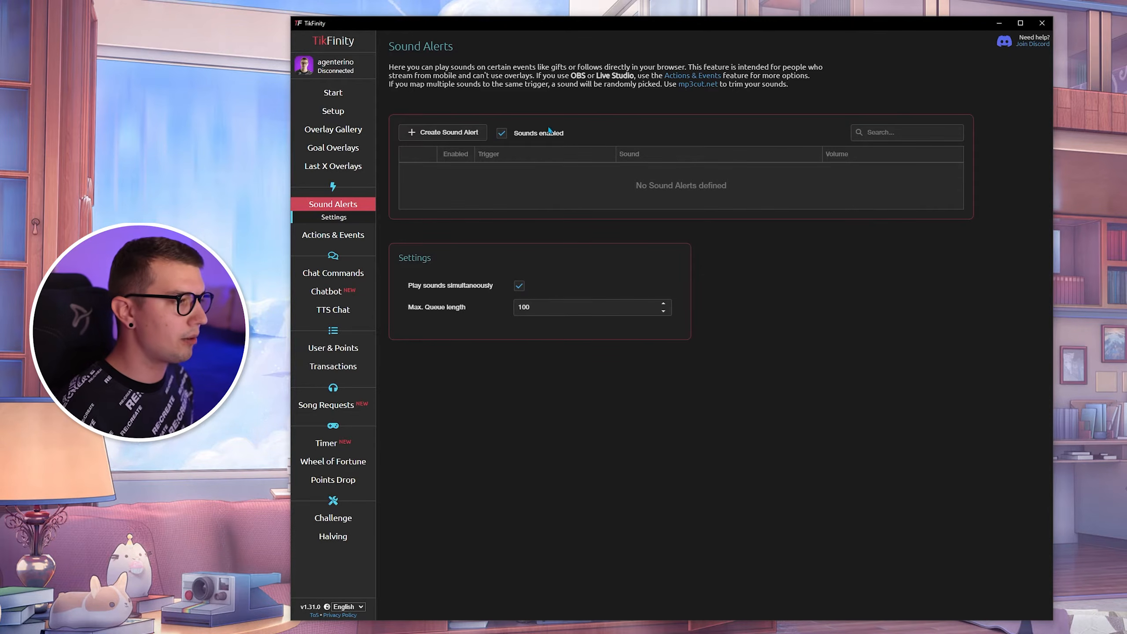
{"action": "left_click", "coordinate": [354, 239]}
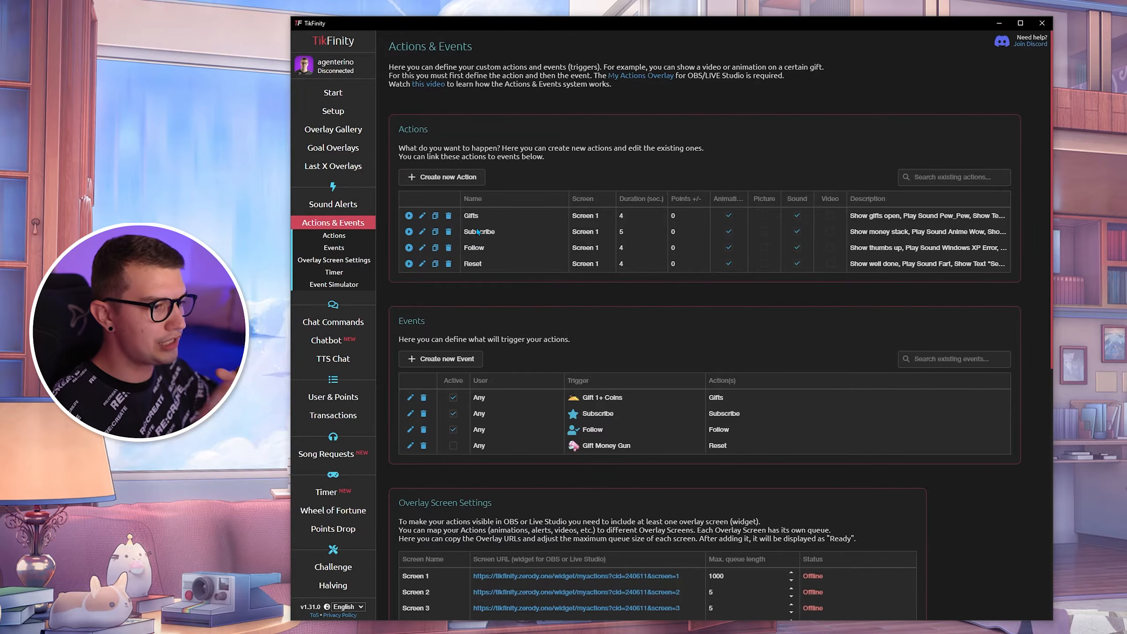
{"action": "scroll", "coordinate": [695, 331], "scroll_direction": "down", "scroll_amount": 4}
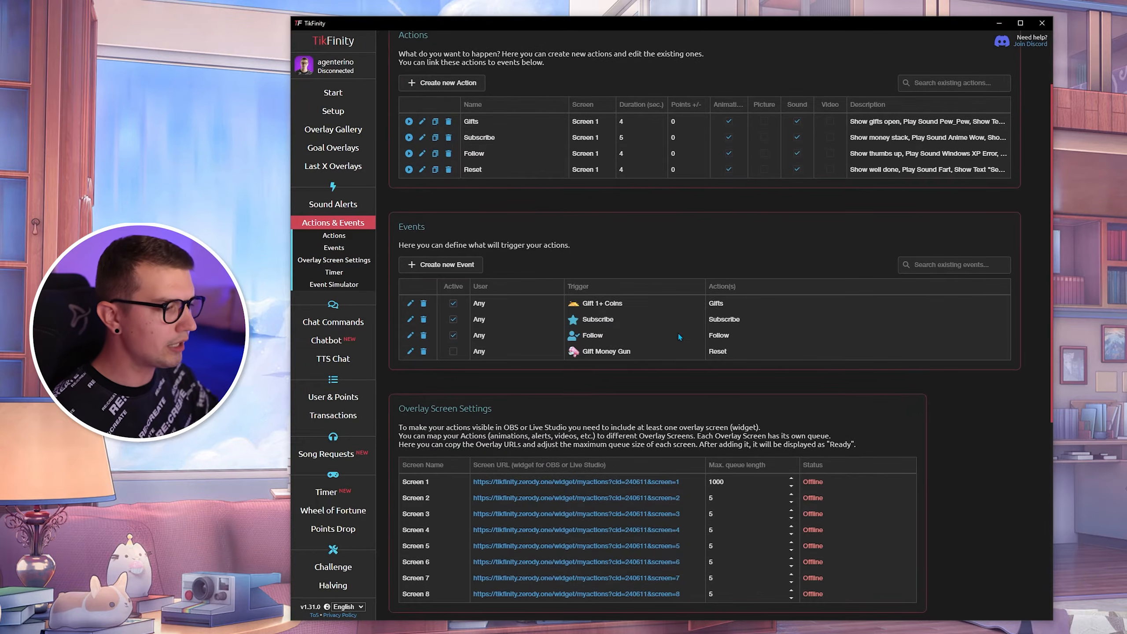
{"action": "scroll", "coordinate": [678, 332], "scroll_direction": "up", "scroll_amount": 4}
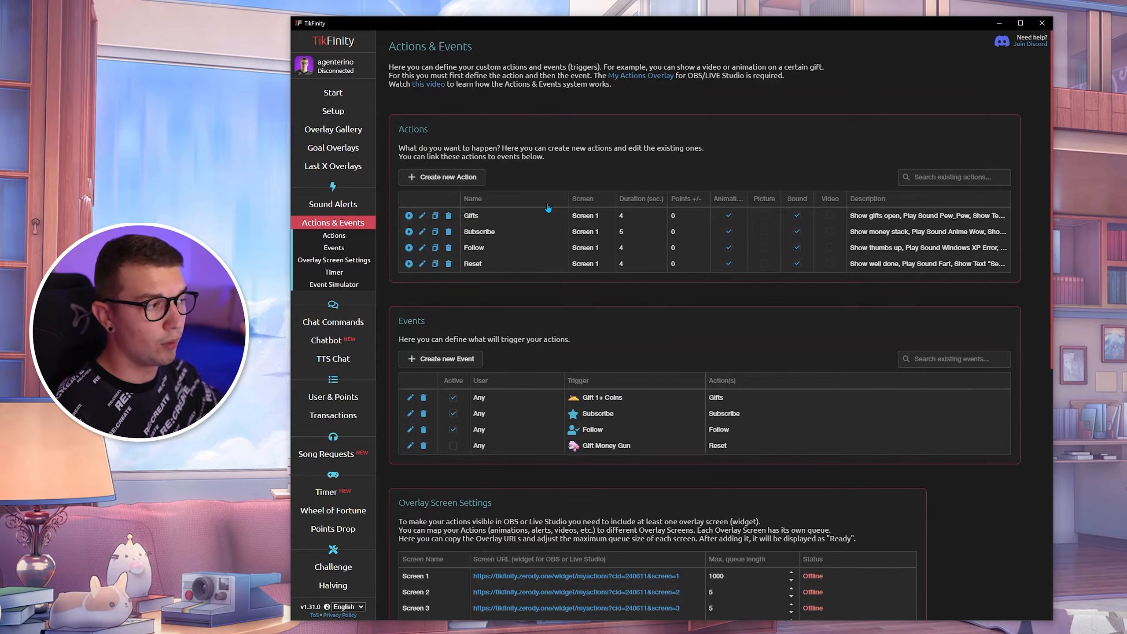
- Start a new action named "Follow Alert"
{"action": "left_click", "coordinate": [448, 182]}
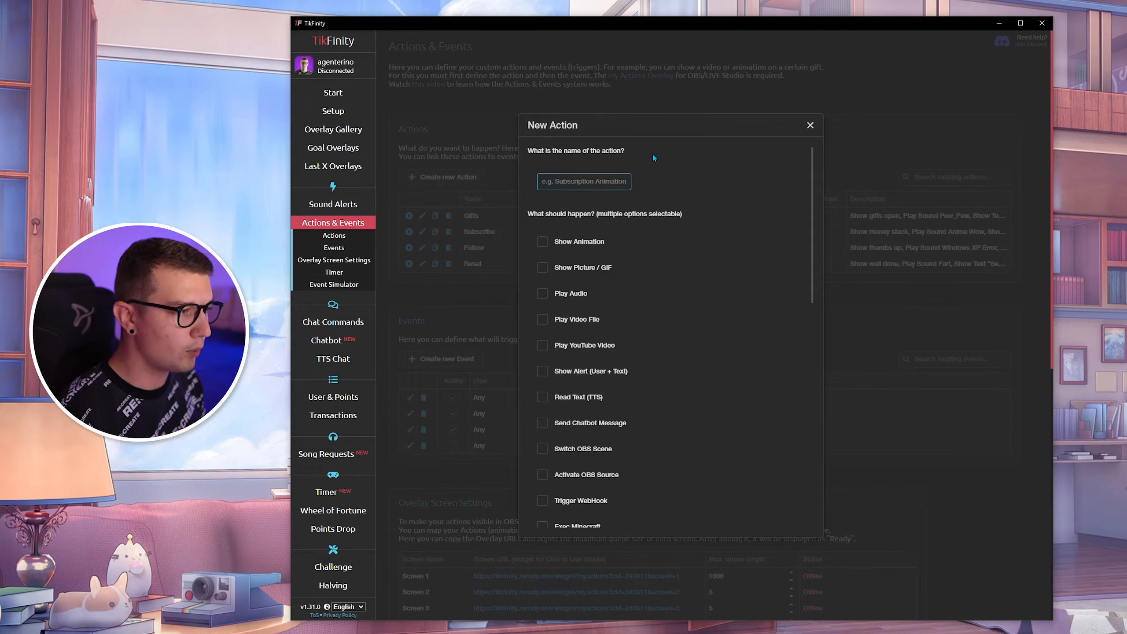
{"action": "type", "text": "F"}
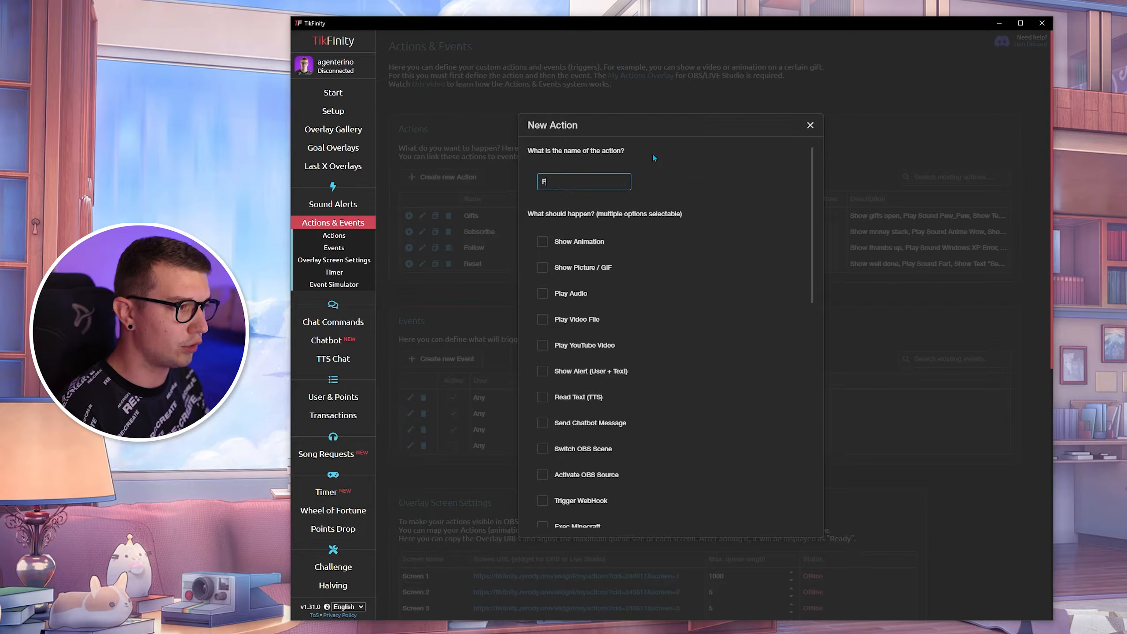
{"action": "type", "text": "ollow Al"}
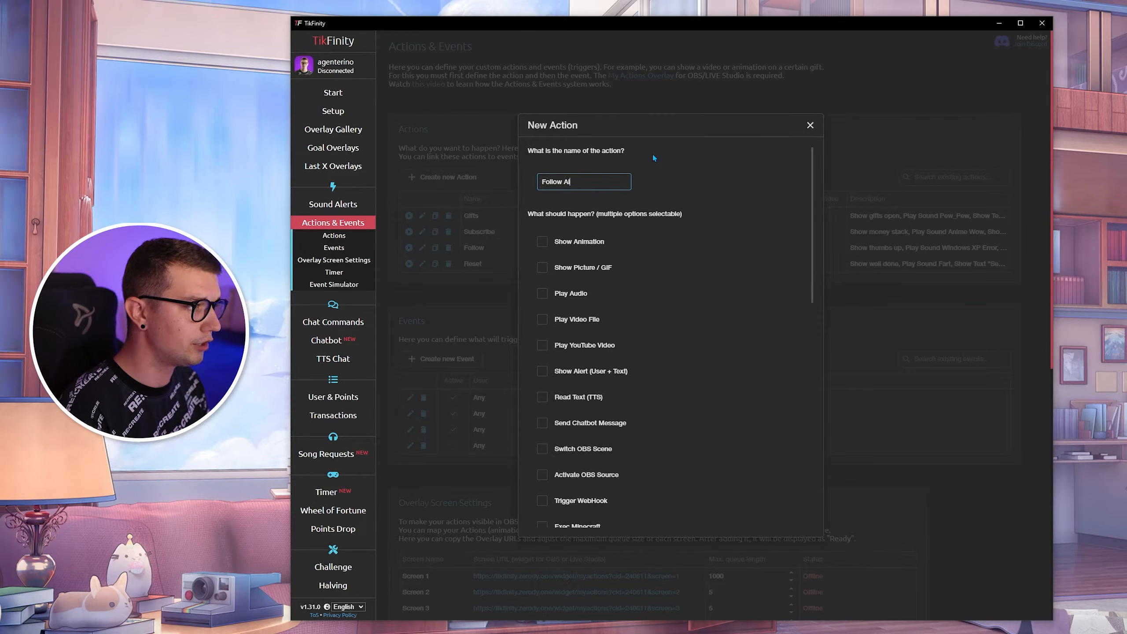
{"action": "type", "text": "ert"}
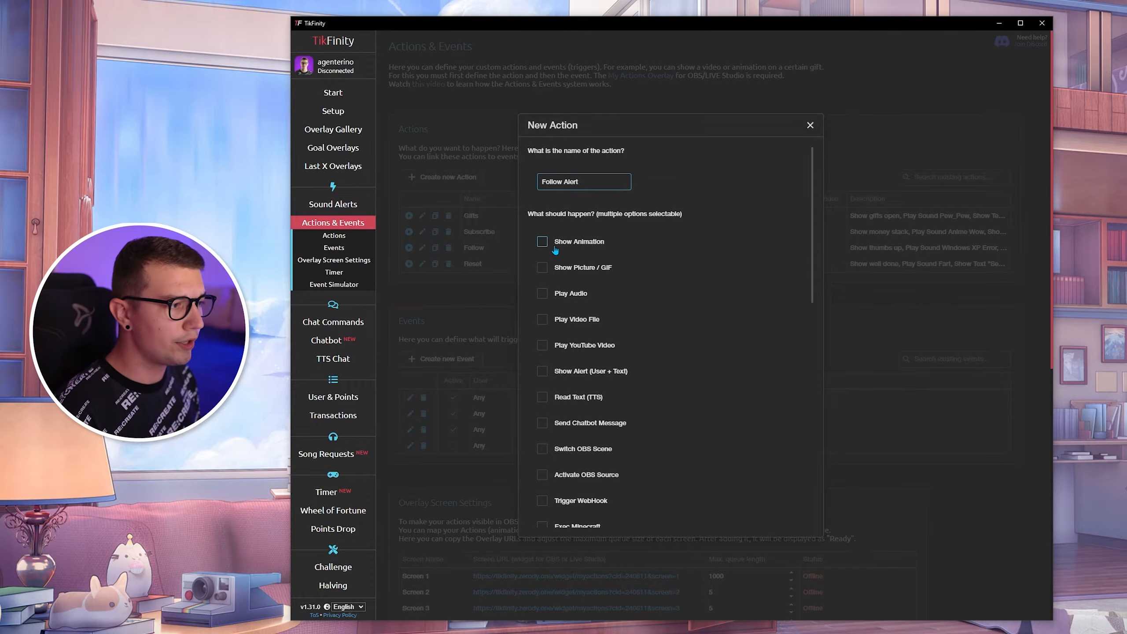
- Enable Play Audio for the action and preview the Fart sound in the sound library without applying it
{"action": "left_click", "coordinate": [813, 221]}
{"action": "mouse_move", "coordinate": [814, 221]}
{"action": "left_mouse_down"}
{"action": "mouse_move", "coordinate": [813, 268]}
{"action": "mouse_move", "coordinate": [812, 224]}
{"action": "left_mouse_up"}
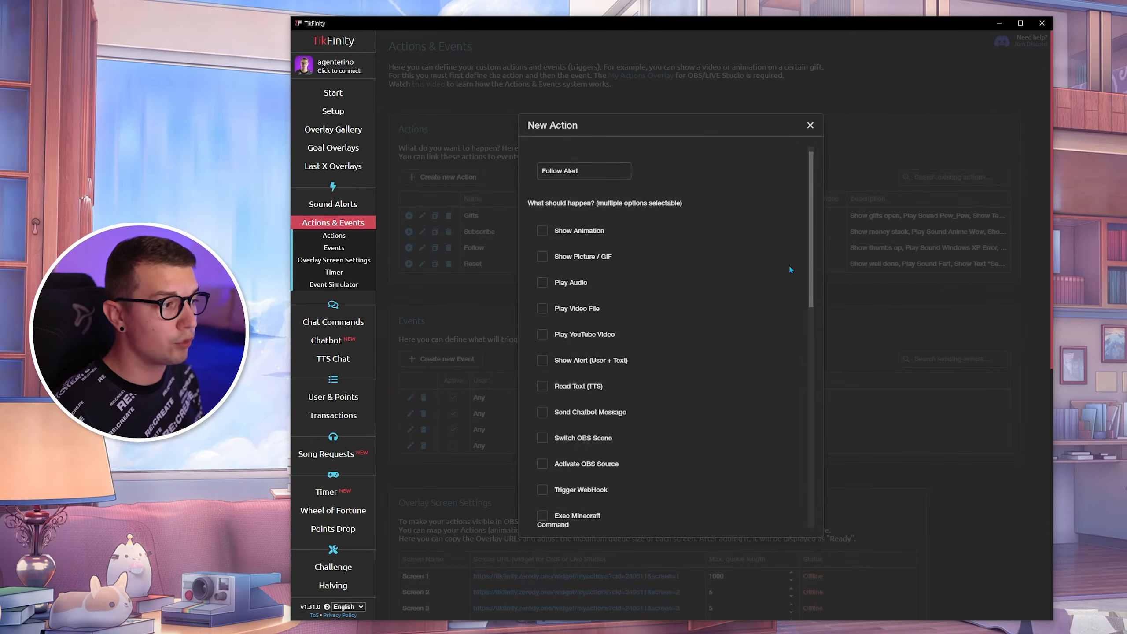
{"action": "left_click", "coordinate": [565, 284]}
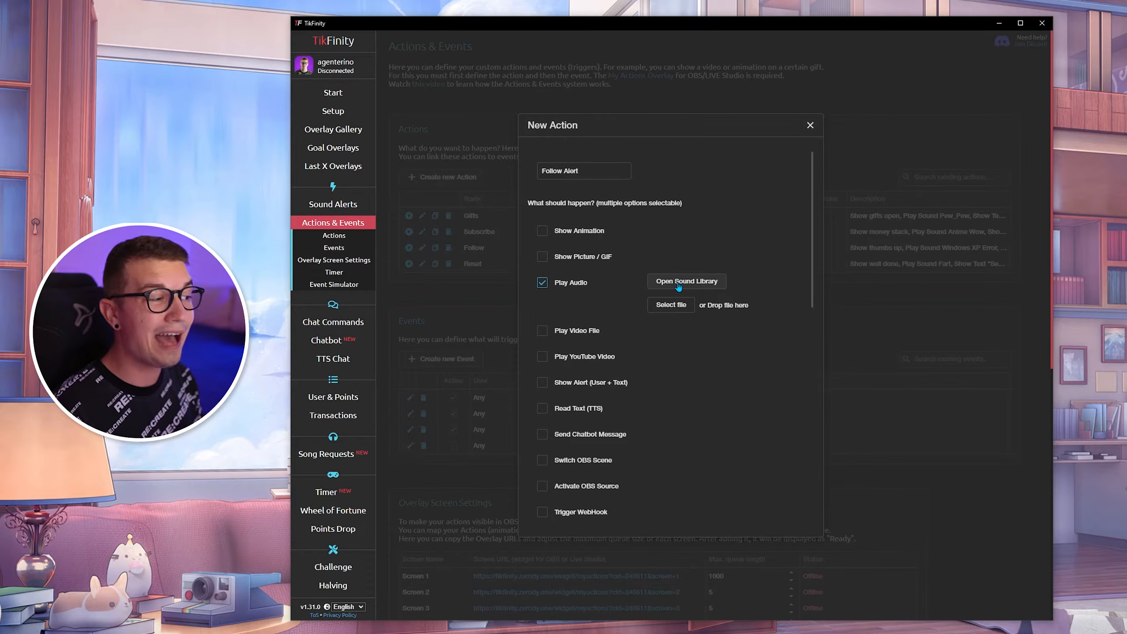
{"action": "left_click", "coordinate": [679, 284]}
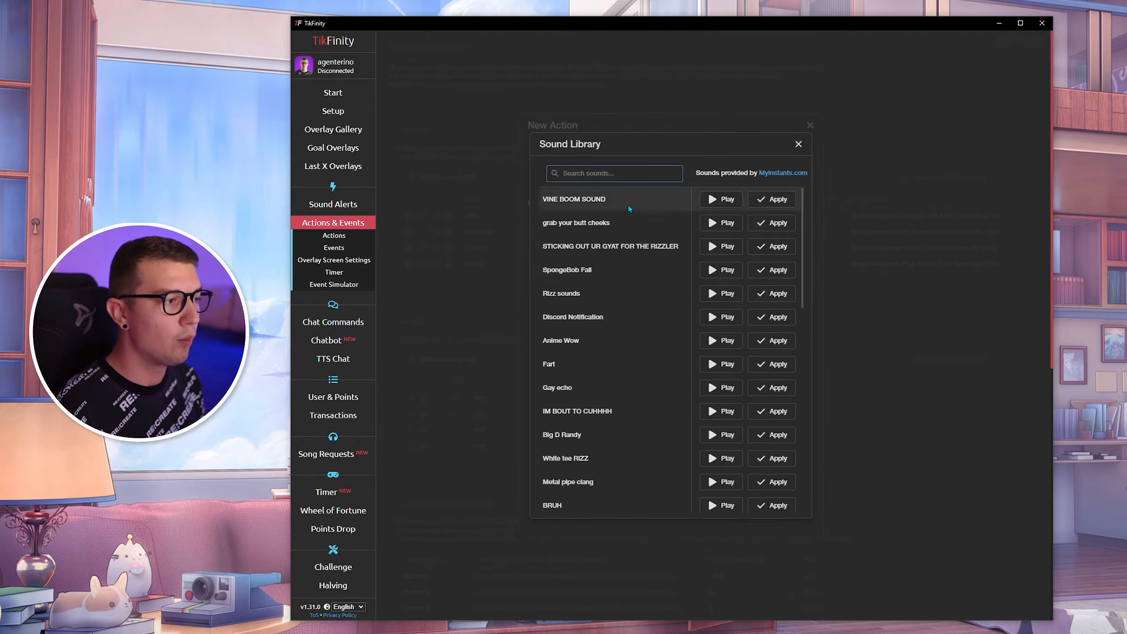
{"action": "scroll", "coordinate": [657, 414], "scroll_direction": "down", "scroll_amount": 4}
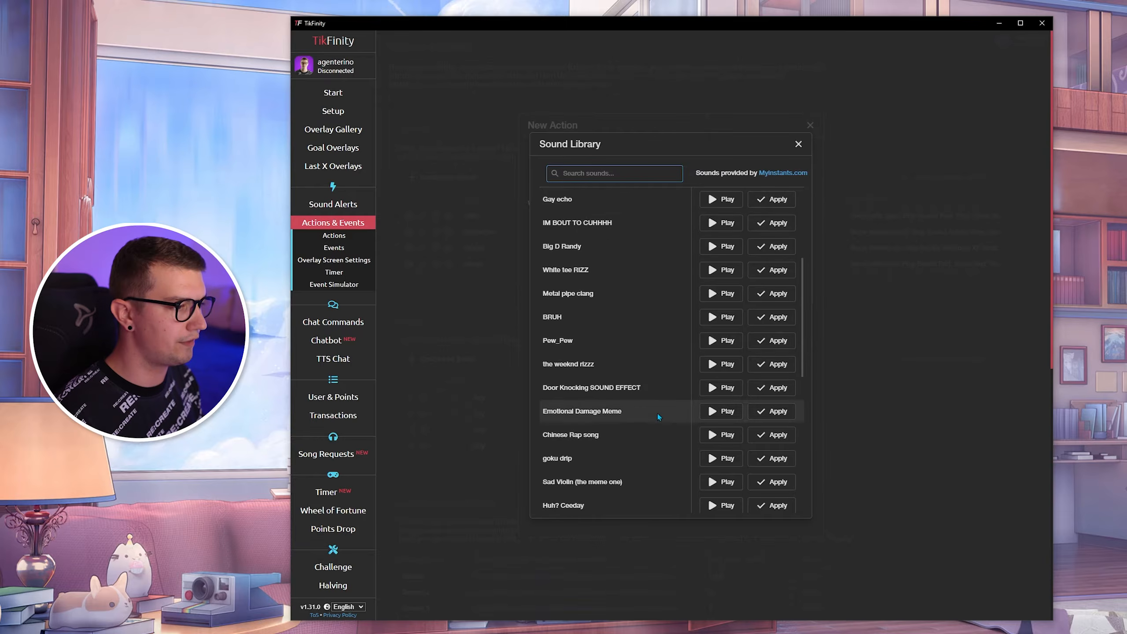
{"action": "scroll", "coordinate": [664, 411], "scroll_direction": "up", "scroll_amount": 4}
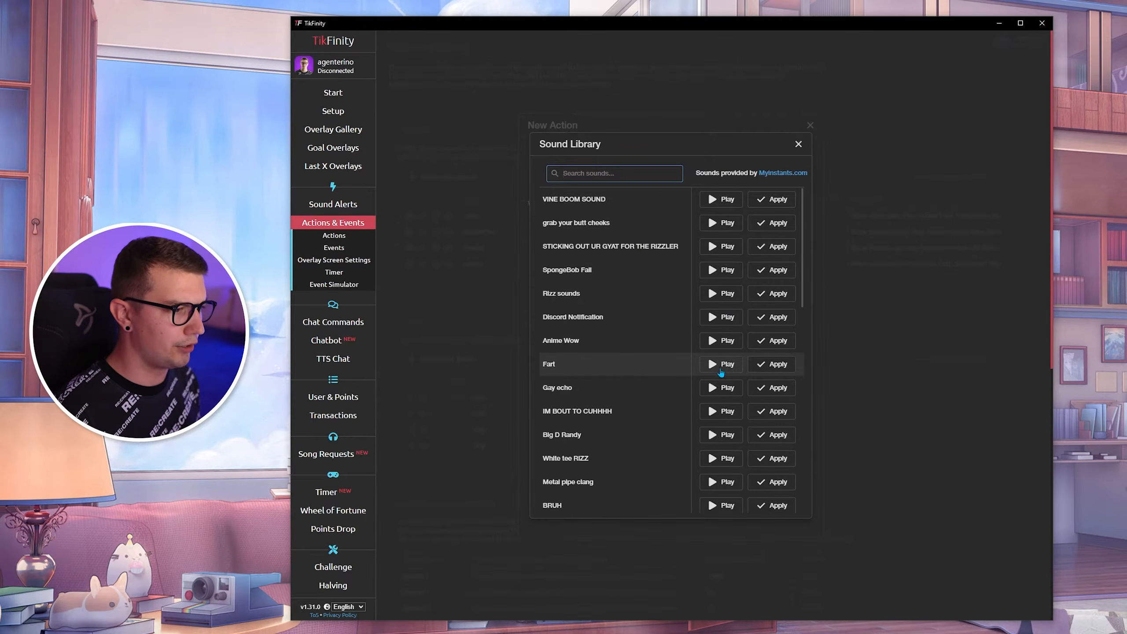
{"action": "left_click", "coordinate": [722, 368]}
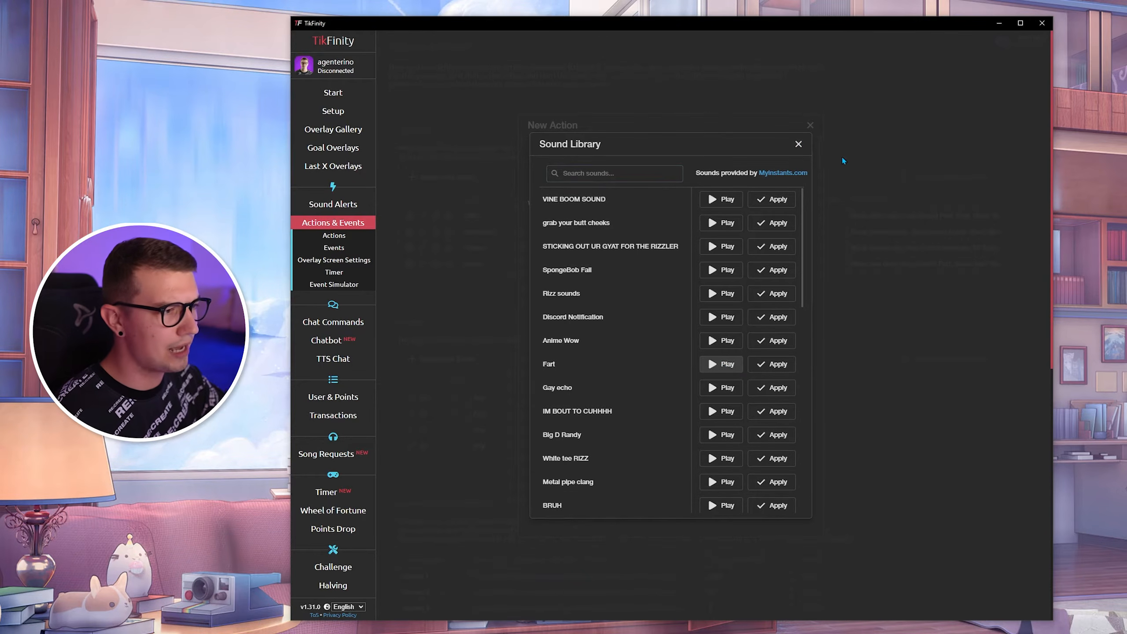
{"action": "left_click", "coordinate": [798, 145]}
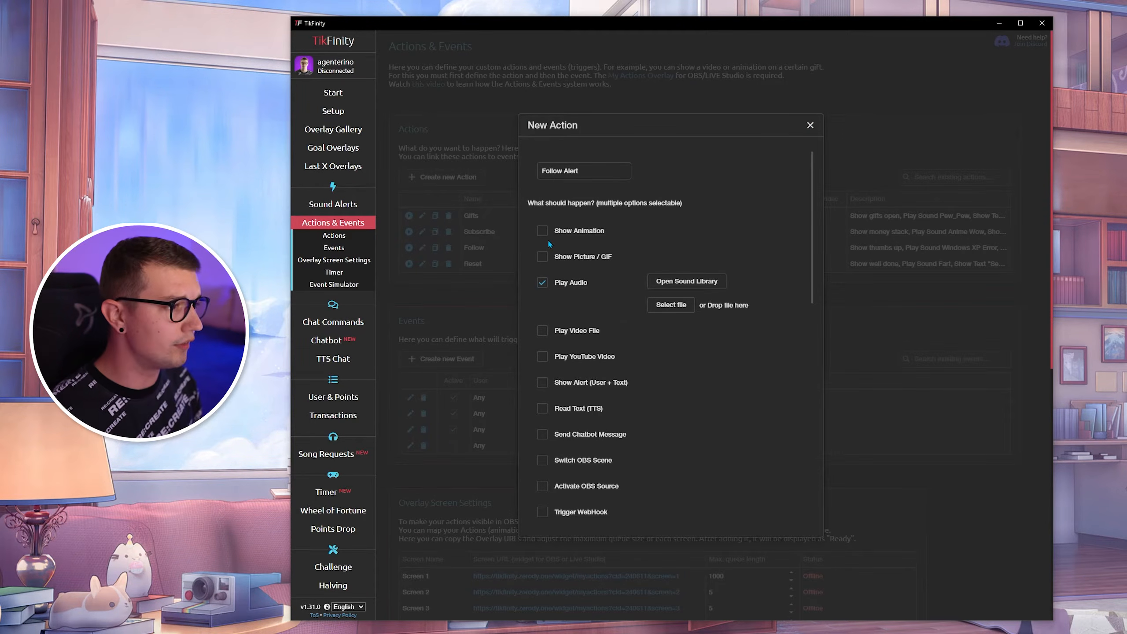
- Enable Show Animation for the action and choose the reward badge from the general animations
{"action": "left_click", "coordinate": [542, 231]}
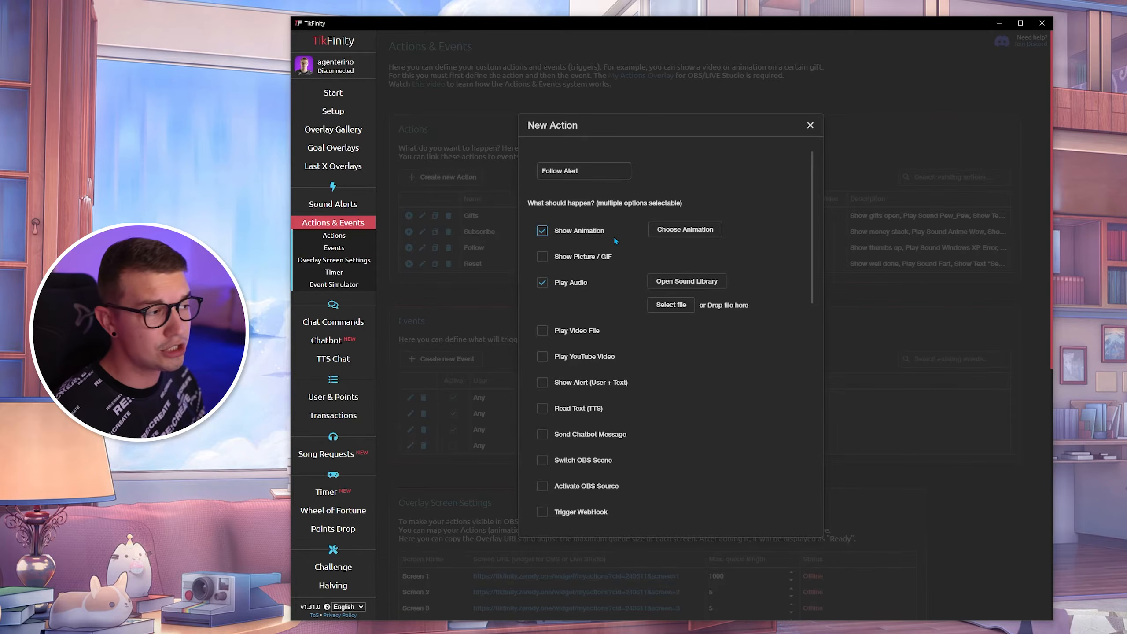
{"action": "left_click", "coordinate": [683, 229]}
{"action": "scroll", "coordinate": [723, 334], "scroll_direction": "down", "scroll_amount": 4}
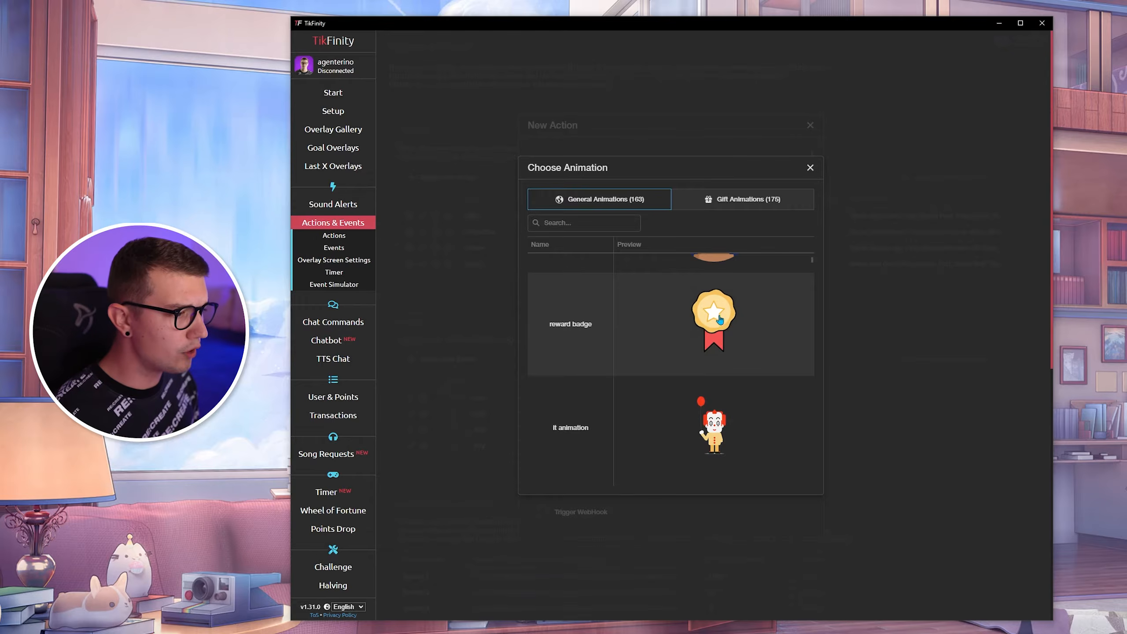
{"action": "left_click", "coordinate": [731, 324]}
- Enable Read Text (TTS) and set the spoken text to "Thank you {username}" using the username placeholder
{"action": "scroll", "coordinate": [557, 262], "scroll_direction": "down", "scroll_amount": 1}
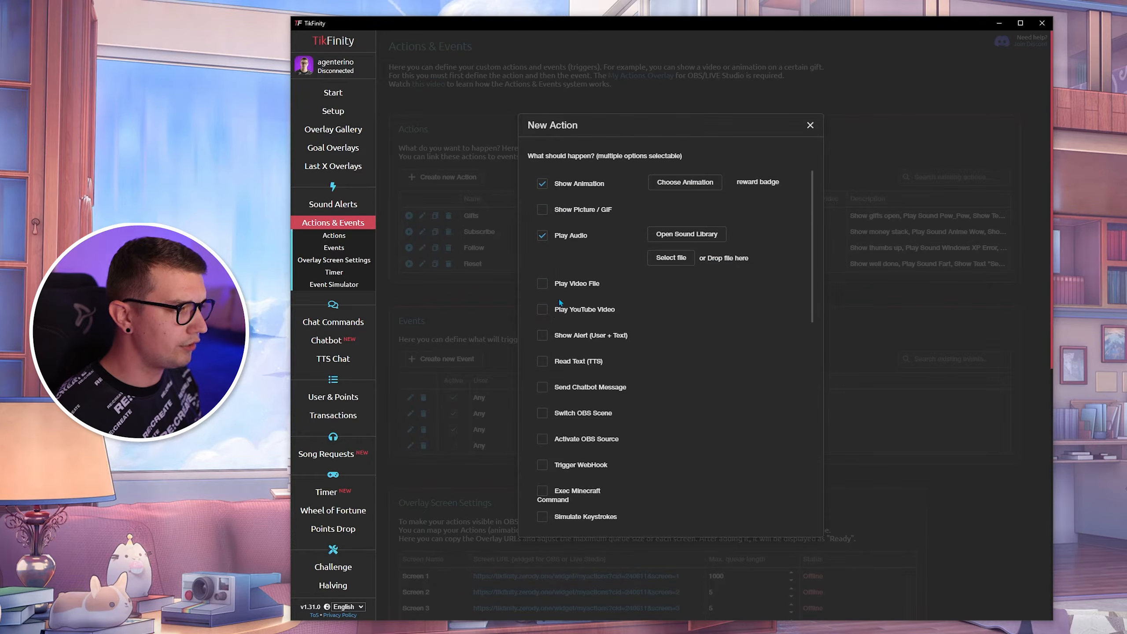
{"action": "scroll", "coordinate": [610, 232], "scroll_direction": "down", "scroll_amount": 1}
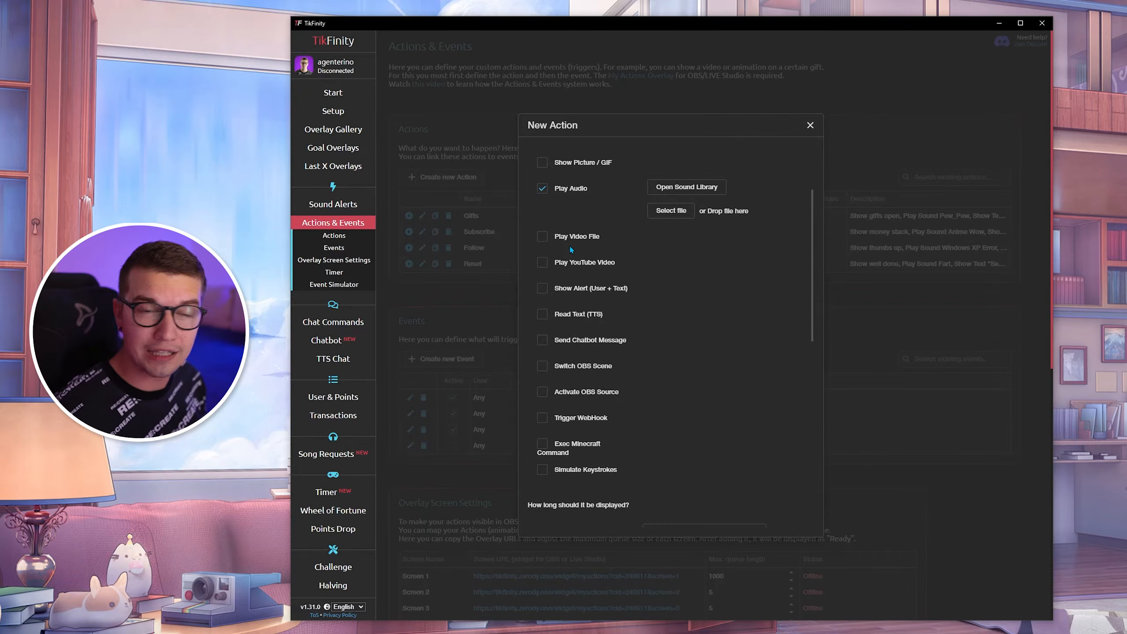
{"action": "left_click", "coordinate": [577, 318]}
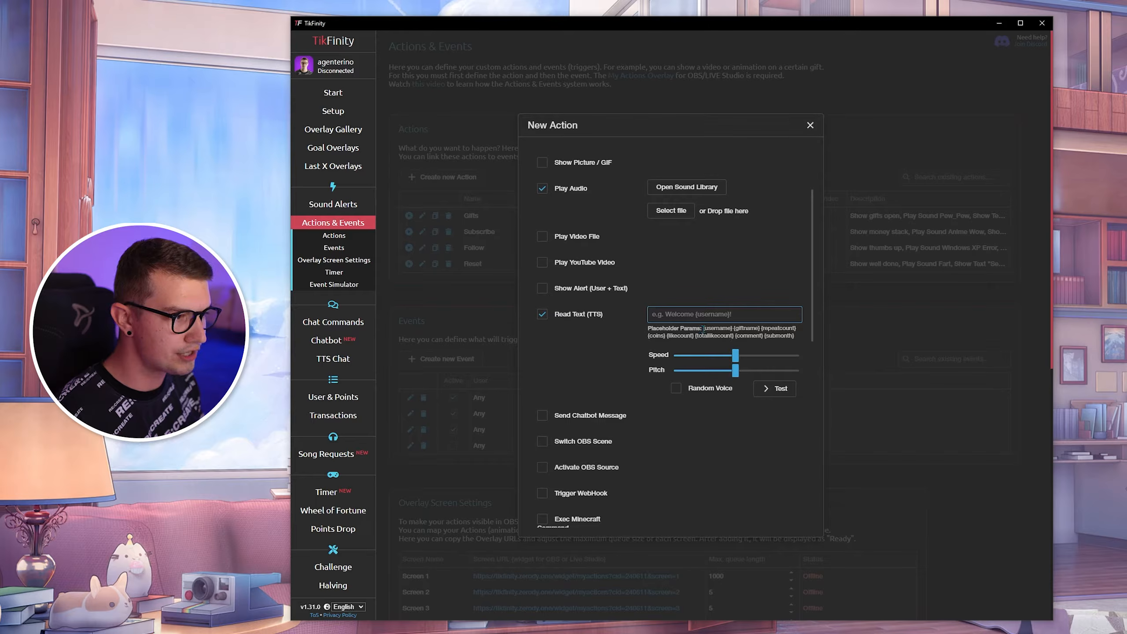
{"action": "left_click_drag", "start_coordinate": [703, 329], "coordinate": [733, 329]}
{"action": "left_click", "coordinate": [676, 316]}
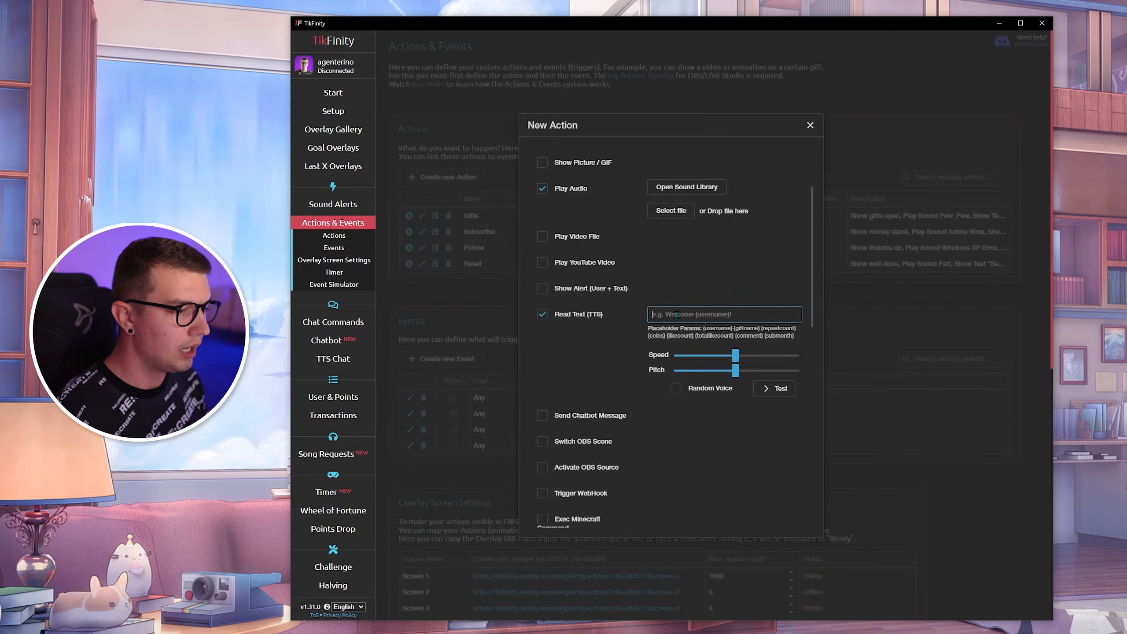
{"action": "type", "text": "Thank you"}
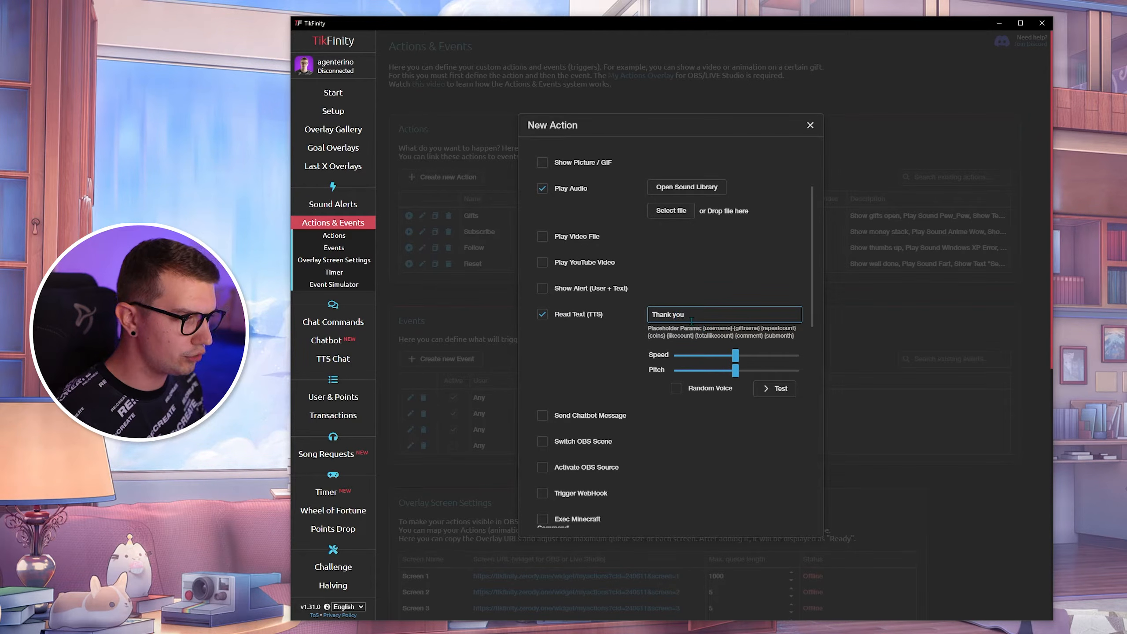
{"action": "left_click_drag", "start_coordinate": [703, 329], "coordinate": [733, 330]}
{"action": "key", "text": "ctrl+c"}
{"action": "left_click", "coordinate": [728, 320]}
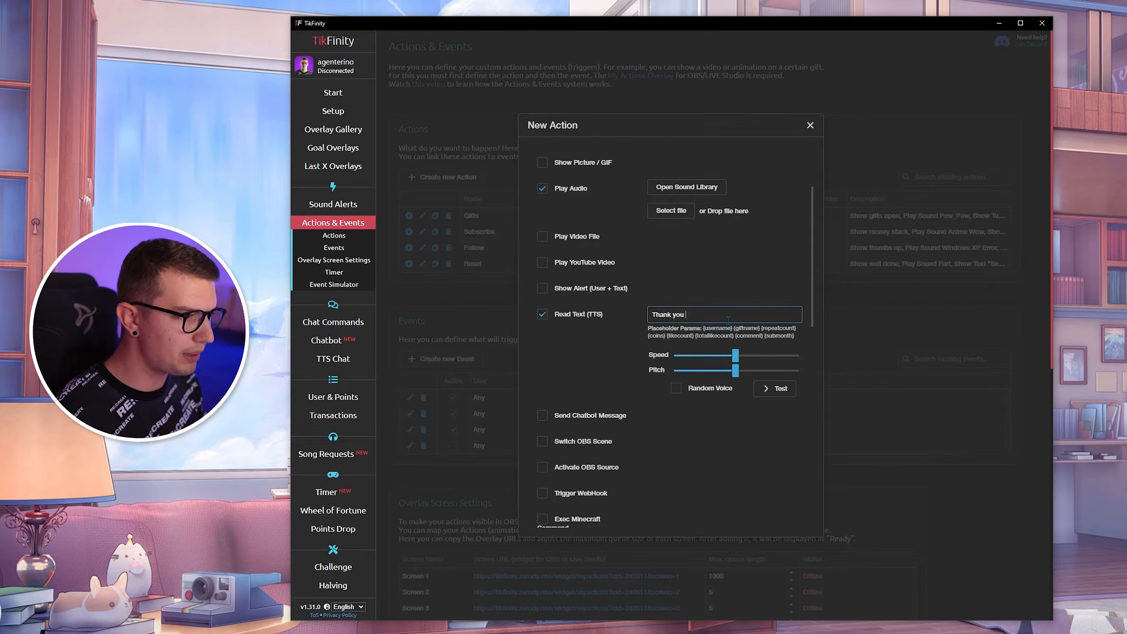
{"action": "key", "text": "ctrl+v"}
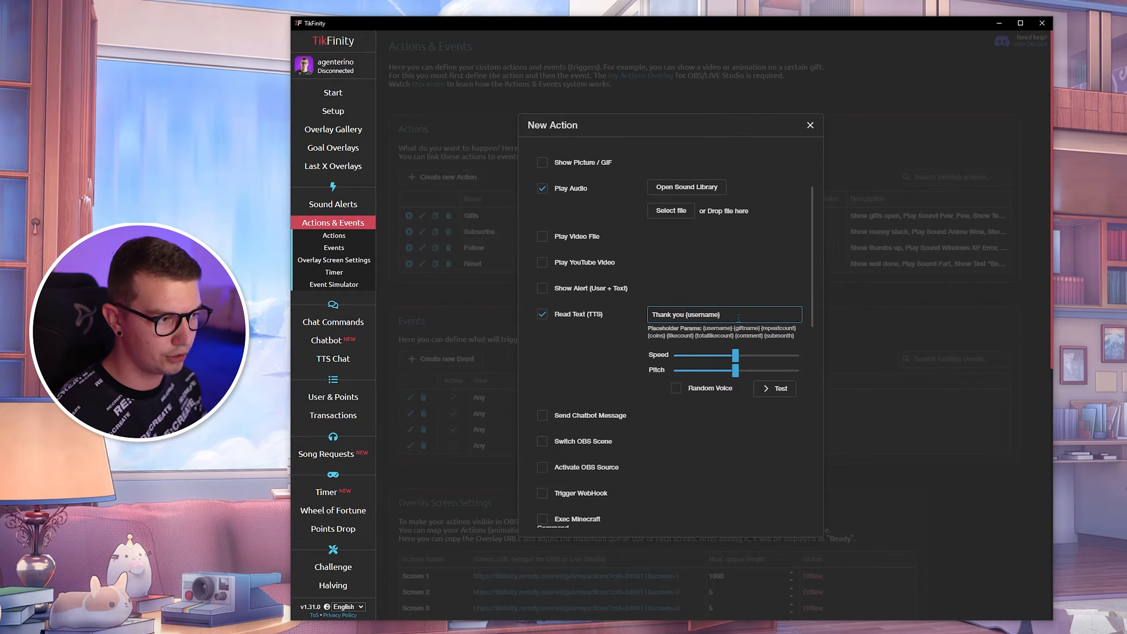
- Check the action's remaining options and enable Show Alert (User + Text)
{"action": "scroll", "coordinate": [643, 345], "scroll_direction": "down", "scroll_amount": 2}
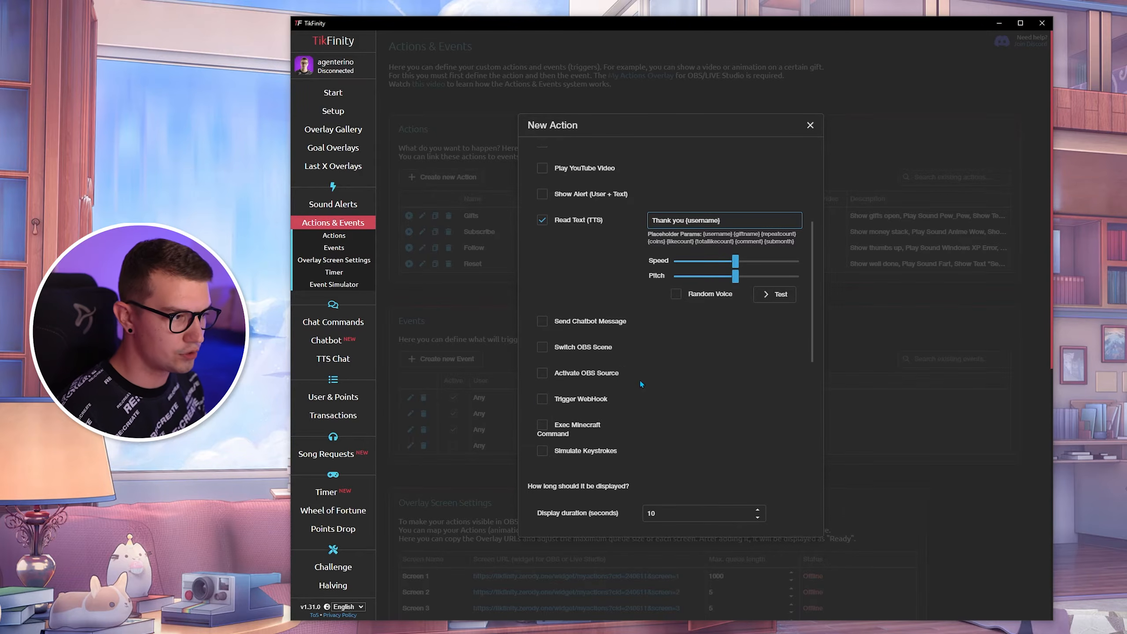
{"action": "scroll", "coordinate": [560, 408], "scroll_direction": "down", "scroll_amount": 2}
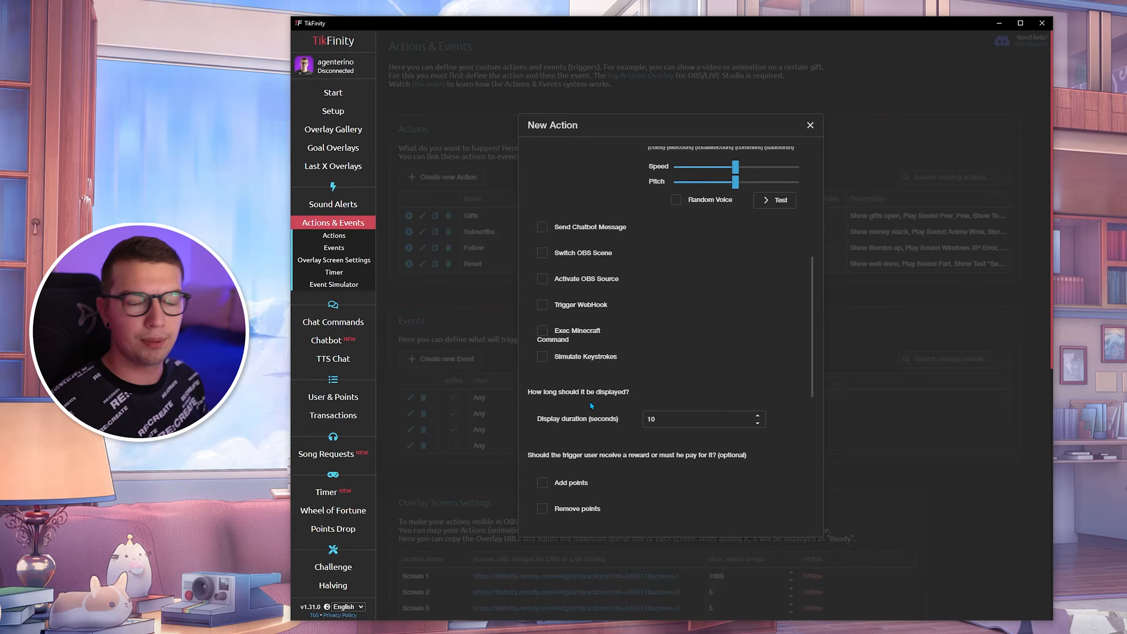
{"action": "scroll", "coordinate": [591, 406], "scroll_direction": "up", "scroll_amount": 6}
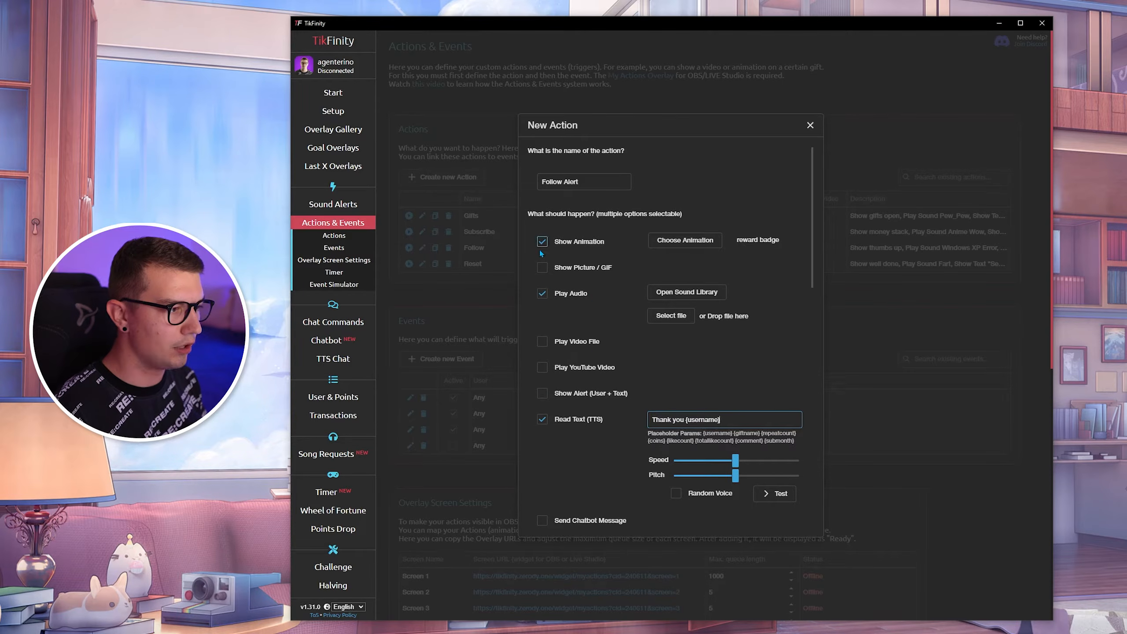
{"action": "left_click", "coordinate": [542, 392]}
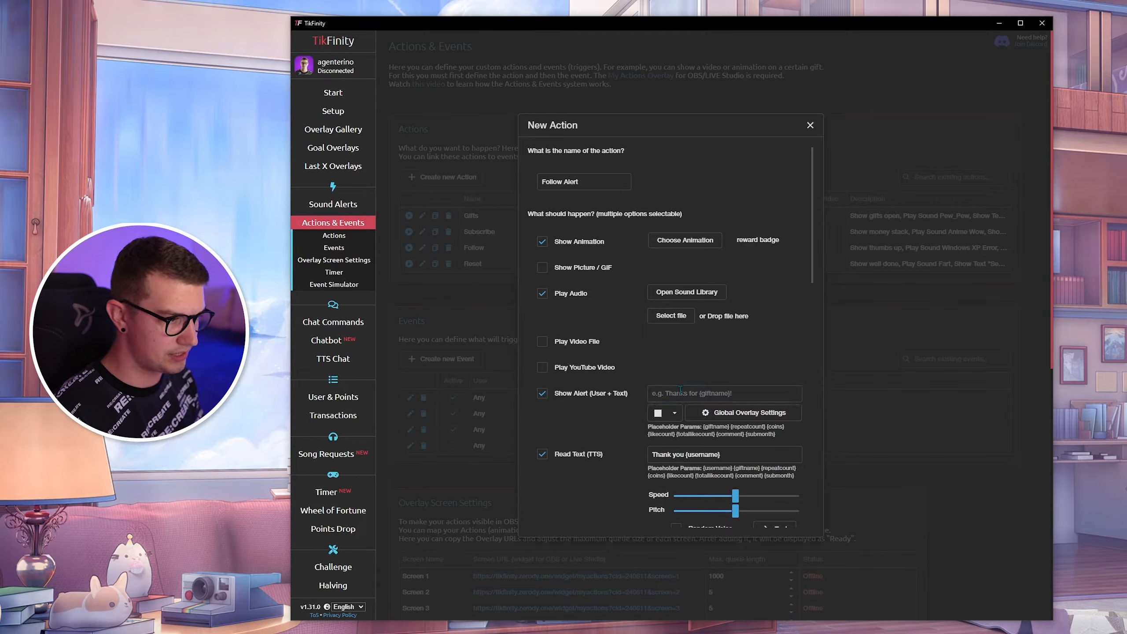
{"action": "left_click", "coordinate": [681, 387]}
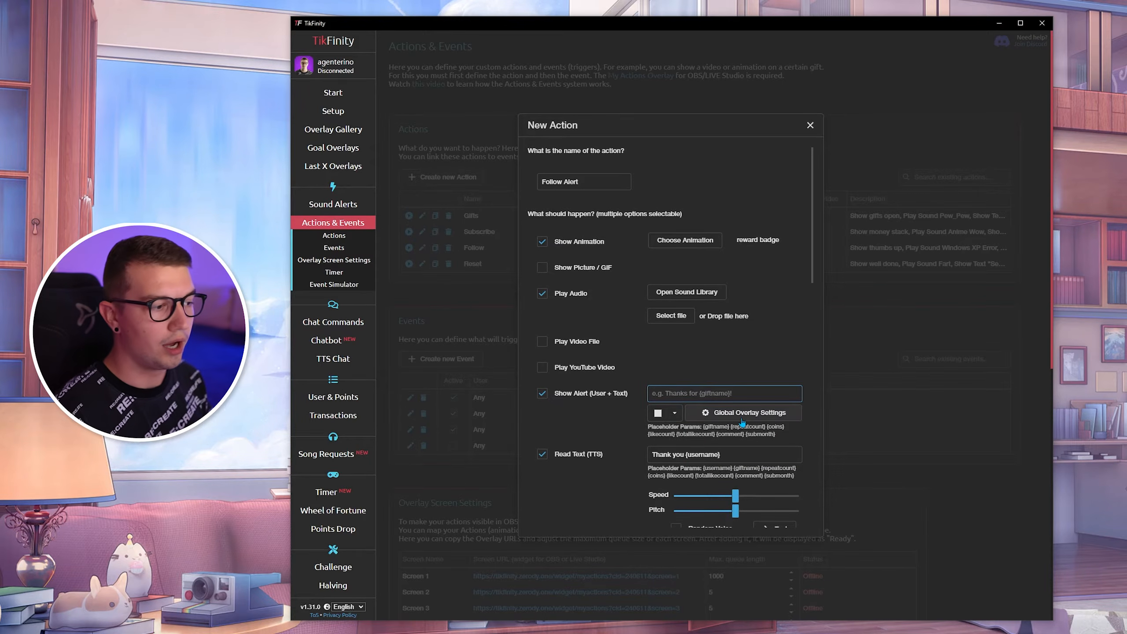
- Turn off Read Text (TTS) and save the Follow Alert action
{"action": "scroll", "coordinate": [618, 305], "scroll_direction": "down", "scroll_amount": 10}
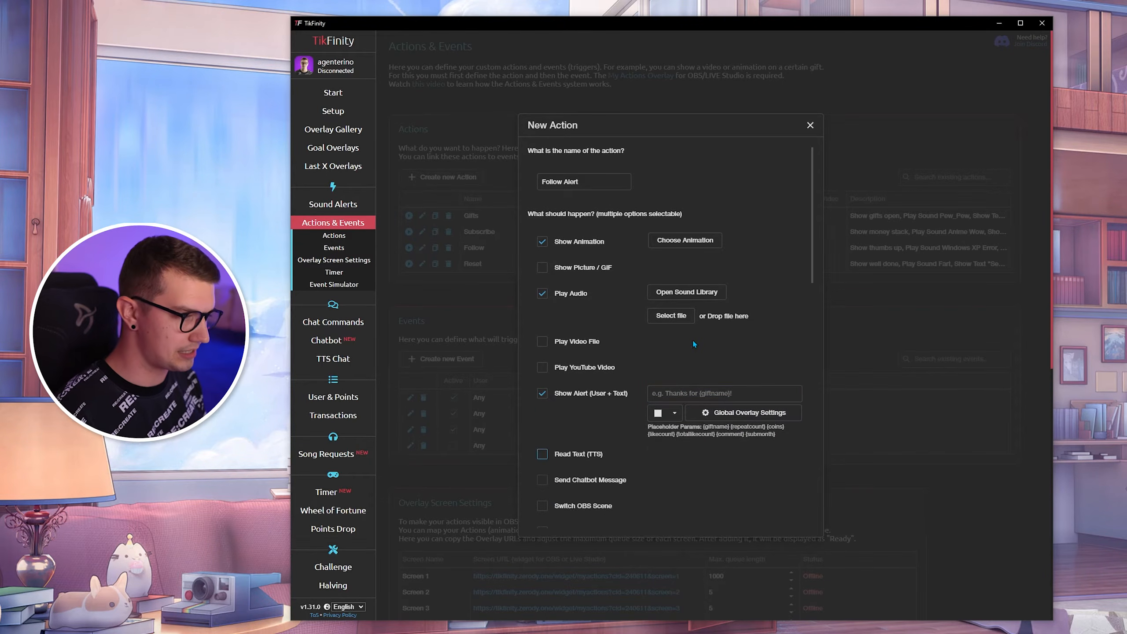
{"action": "scroll", "coordinate": [622, 446], "scroll_direction": "down", "scroll_amount": 3}
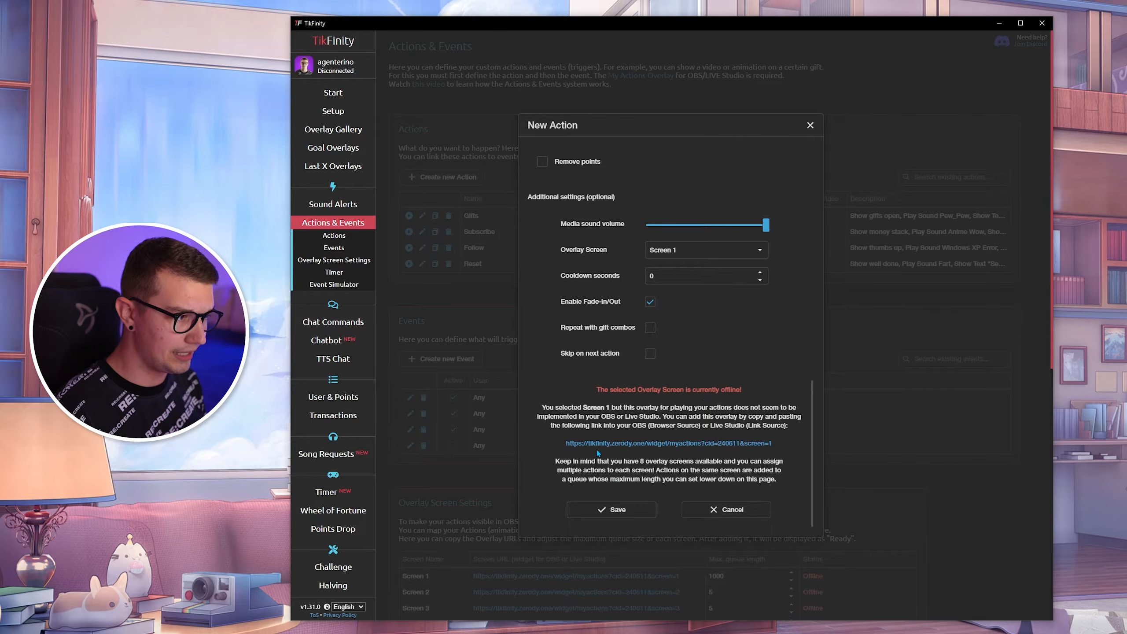
{"action": "left_click", "coordinate": [606, 509]}
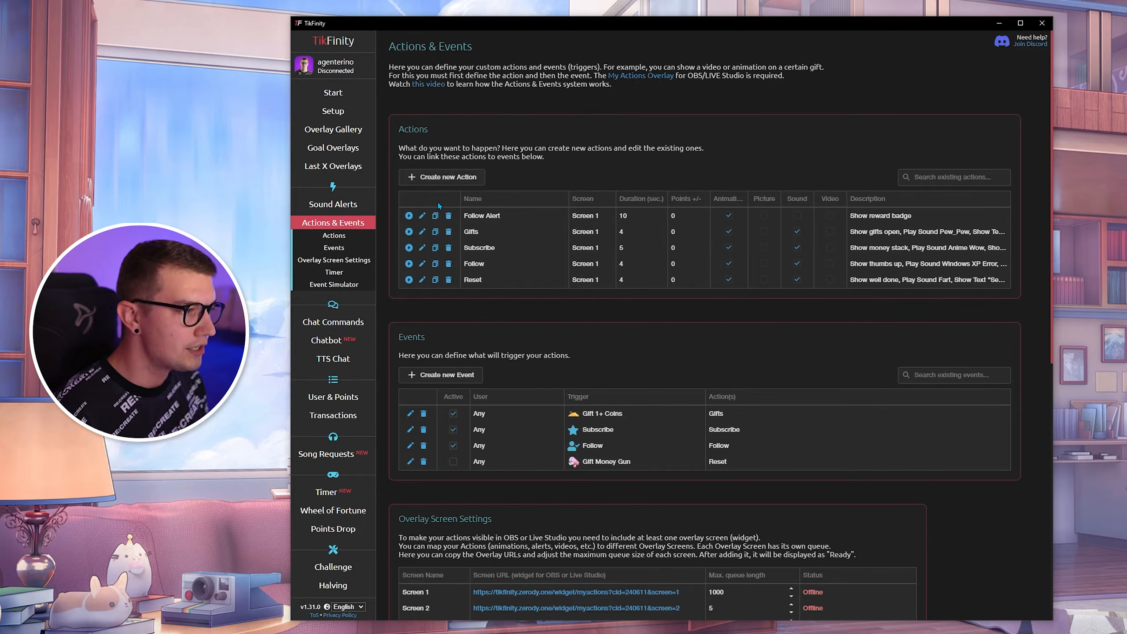
- Delete the Follow Alert action from the actions list and confirm the deletion
{"action": "left_click", "coordinate": [449, 216]}
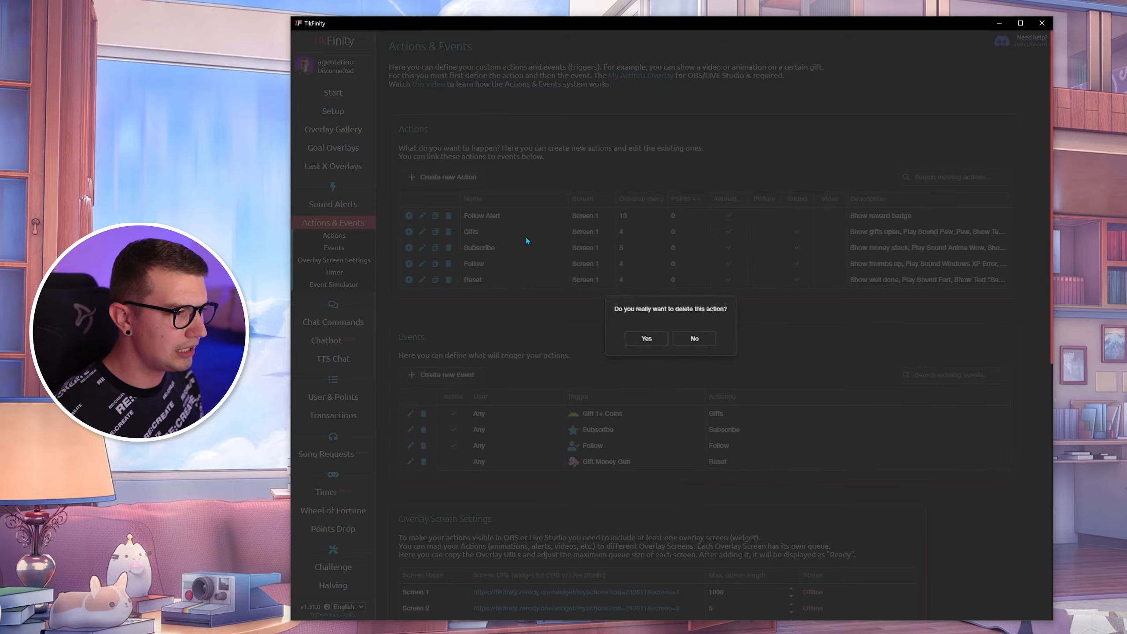
{"action": "left_click", "coordinate": [643, 341]}
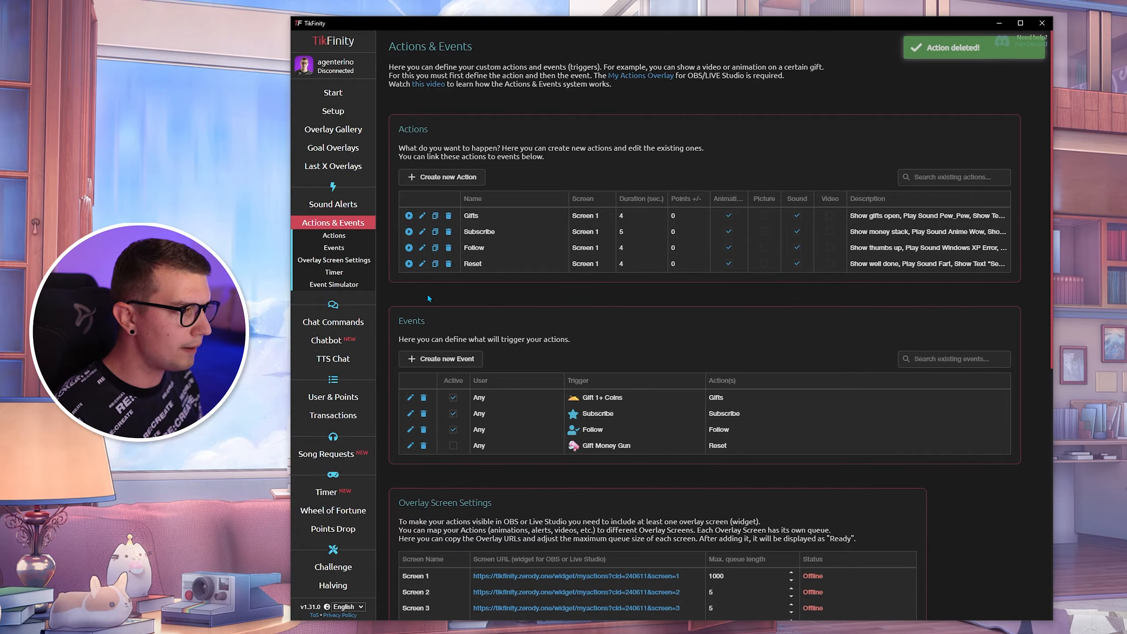
{"action": "scroll", "coordinate": [391, 277], "scroll_direction": "down", "scroll_amount": 1}
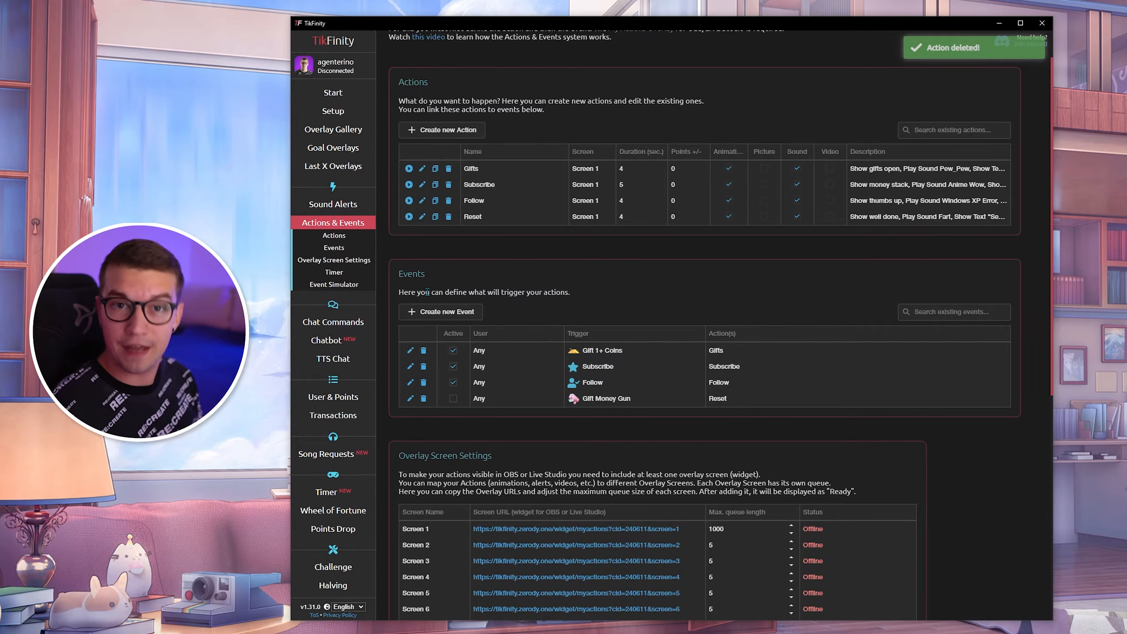
- Try to create an event for everyone that triggers the Follow action on a follow, and cancel it
{"action": "left_click", "coordinate": [446, 313]}
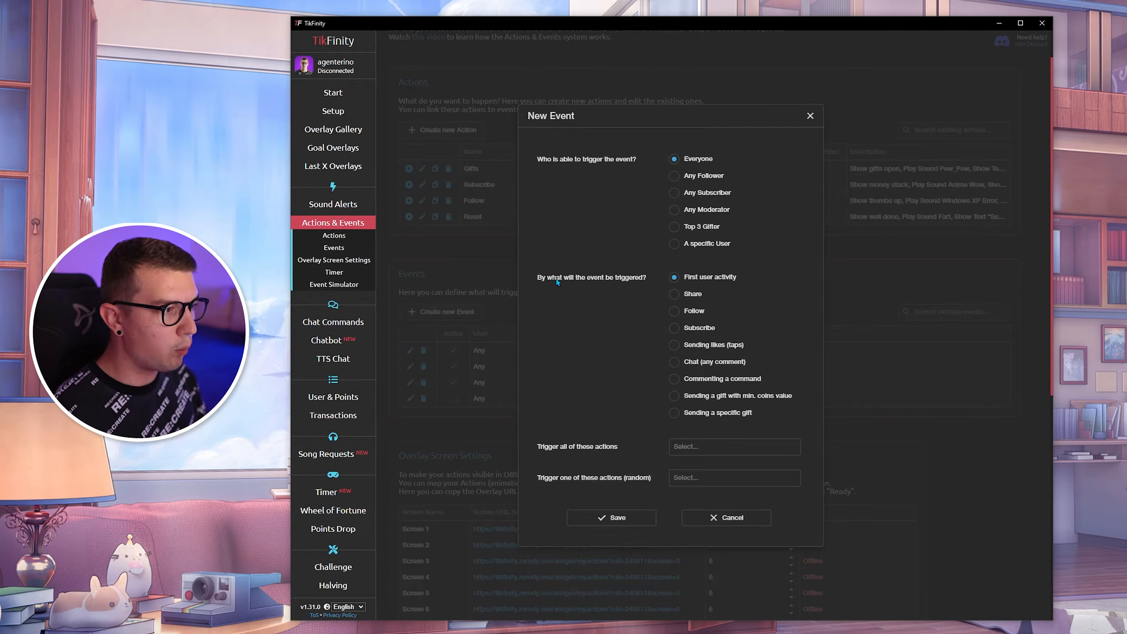
{"action": "left_click", "coordinate": [674, 310]}
{"action": "left_click", "coordinate": [676, 452]}
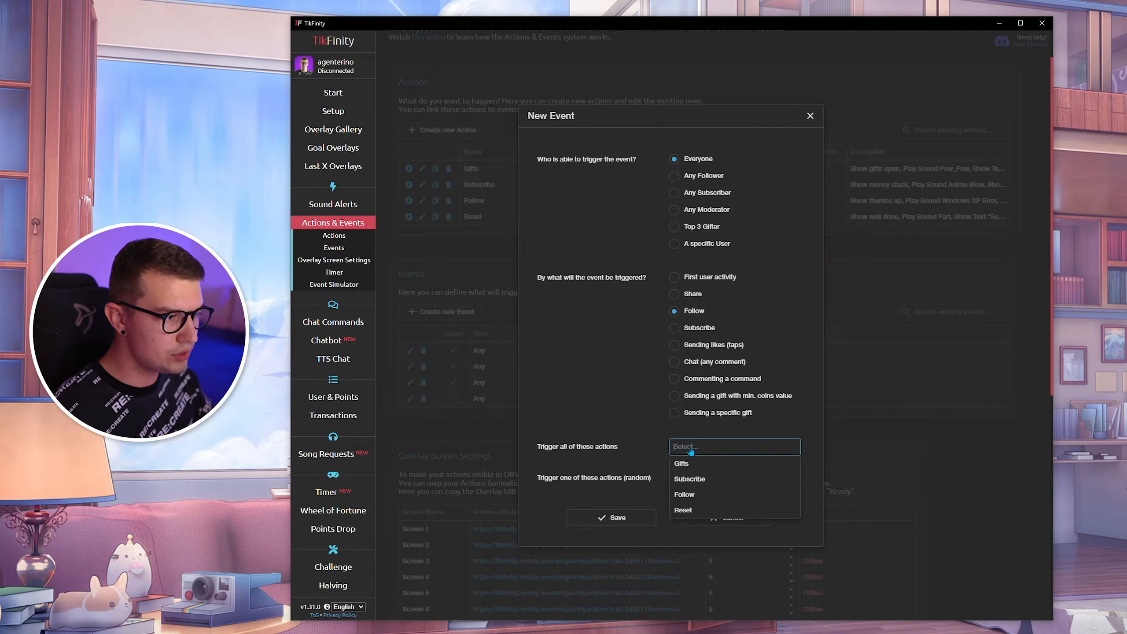
{"action": "left_click", "coordinate": [686, 497]}
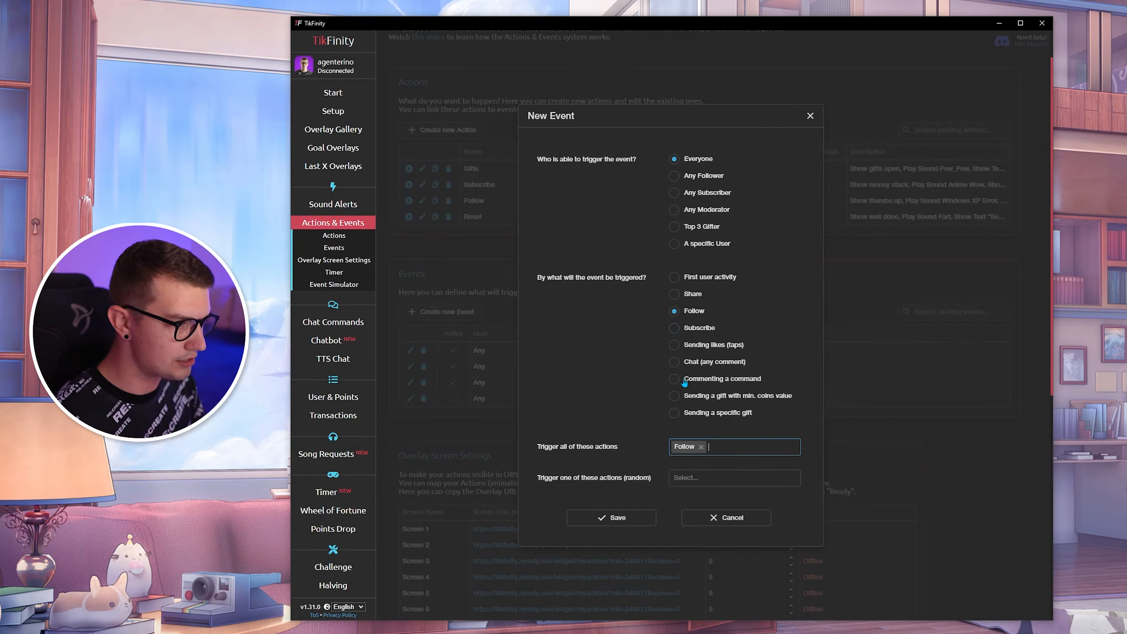
{"action": "left_click", "coordinate": [602, 519]}
{"action": "scroll", "coordinate": [686, 414], "scroll_direction": "down", "scroll_amount": 1}
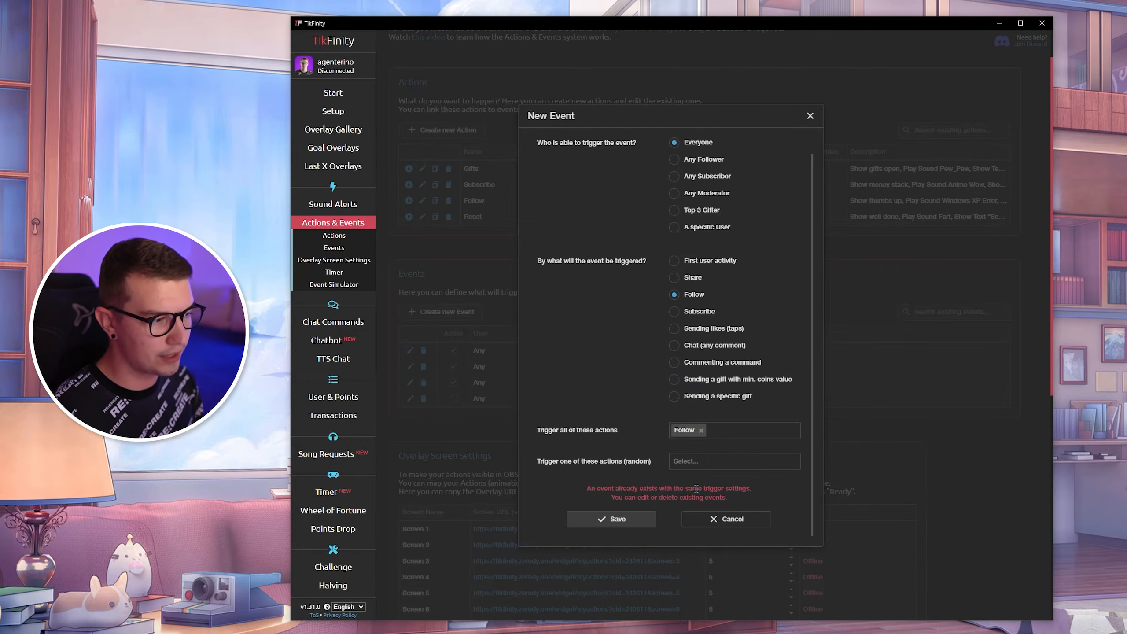
{"action": "left_click", "coordinate": [712, 518]}
{"action": "left_click", "coordinate": [695, 351]}
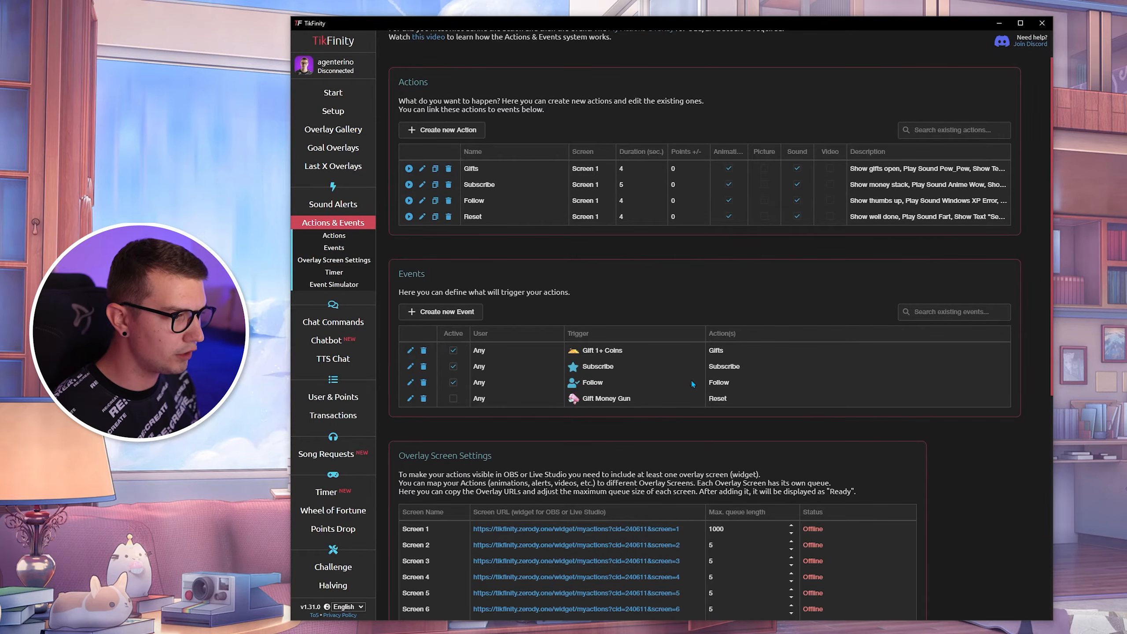
- Copy the Screen 1 overlay URL from the overlay screen settings
{"action": "scroll", "coordinate": [696, 311], "scroll_direction": "up", "scroll_amount": 1}
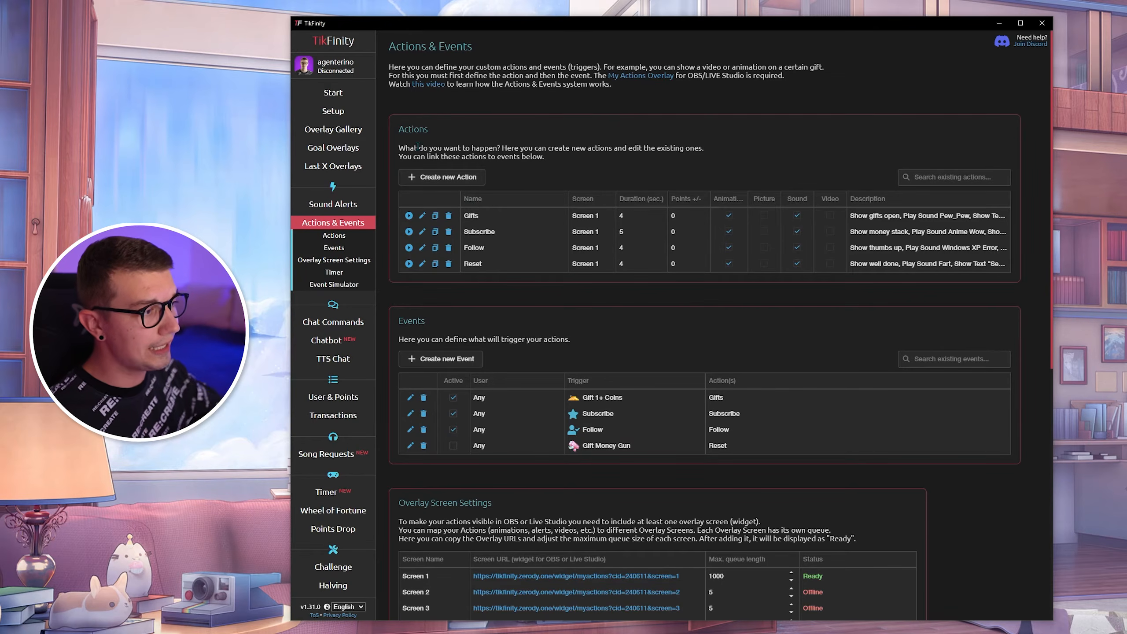
{"action": "scroll", "coordinate": [785, 386], "scroll_direction": "down", "scroll_amount": 2}
{"action": "scroll", "coordinate": [387, 300], "scroll_direction": "down", "scroll_amount": 2}
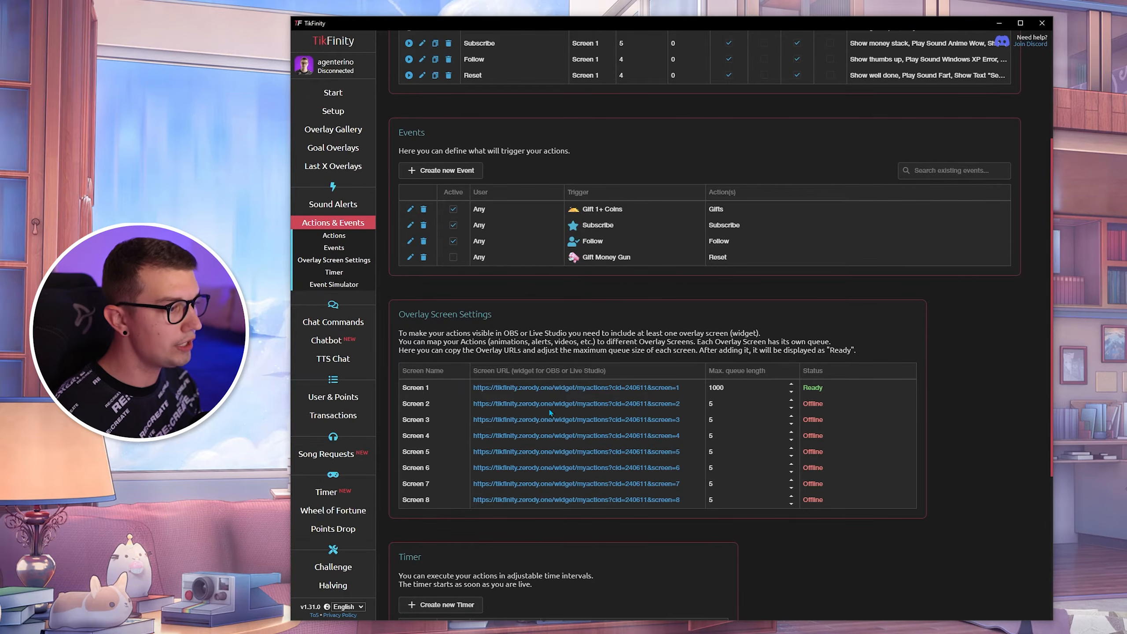
{"action": "left_click_drag", "start_coordinate": [692, 391], "coordinate": [421, 353]}
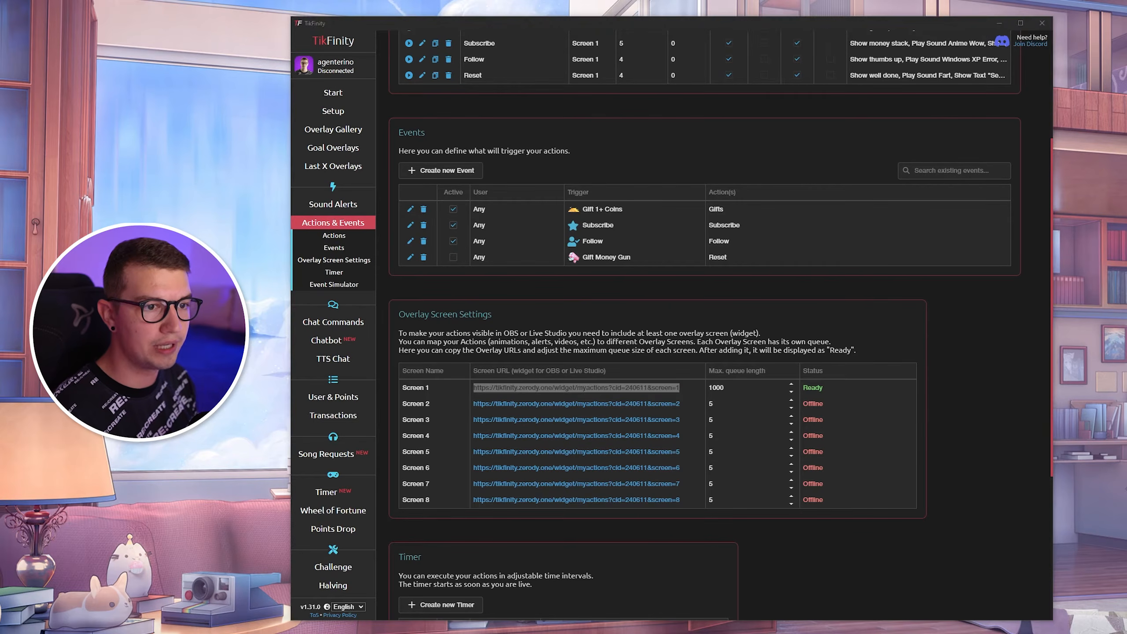
- Switch to OBS and add a Browser source named "TikTok Alerts" that uses the copied Screen 1 overlay URL
{"action": "left_click", "coordinate": [999, 23]}
{"action": "left_click_drag", "start_coordinate": [1126, 58], "coordinate": [470, 45]}
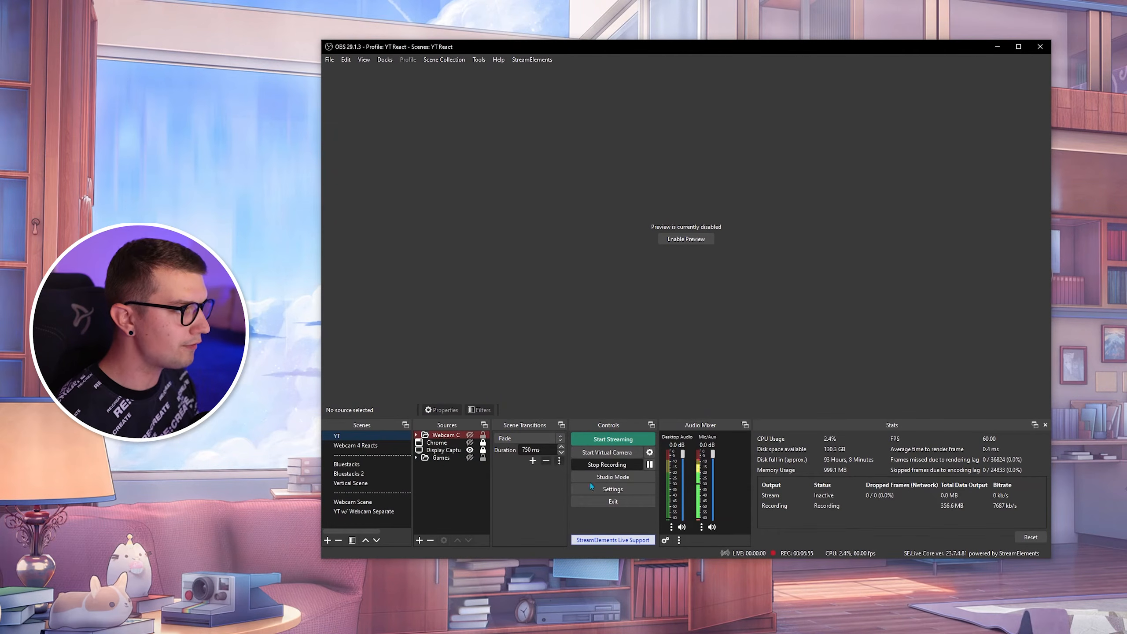
{"action": "right_click", "coordinate": [433, 474]}
{"action": "mouse_move", "coordinate": [497, 479]}
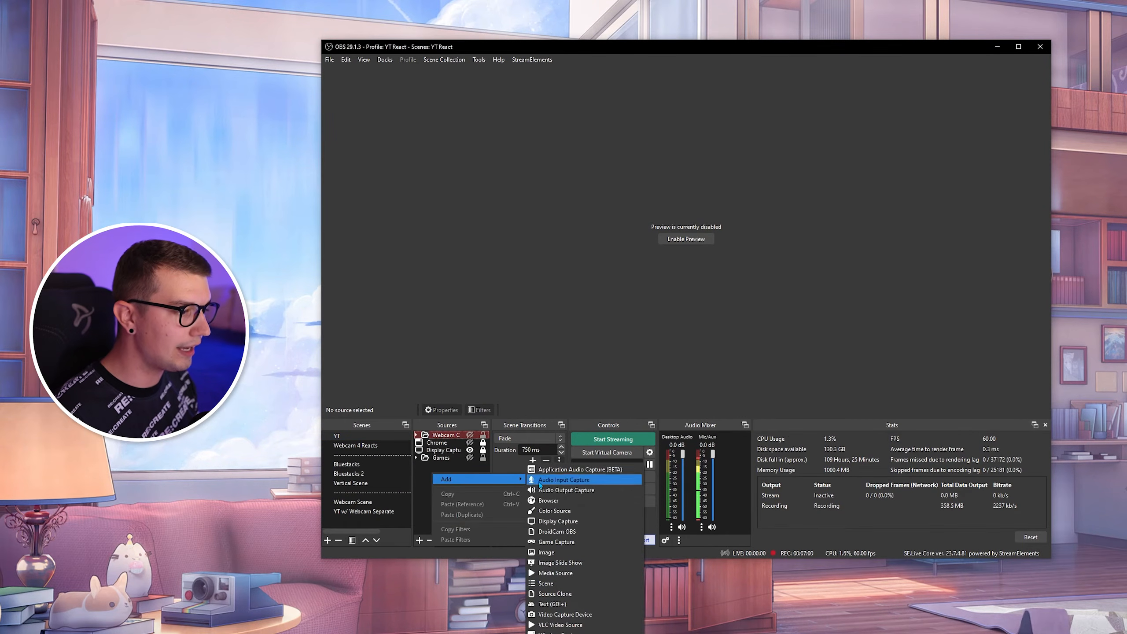
{"action": "left_click", "coordinate": [549, 500]}
{"action": "type", "text": "TikTok"}
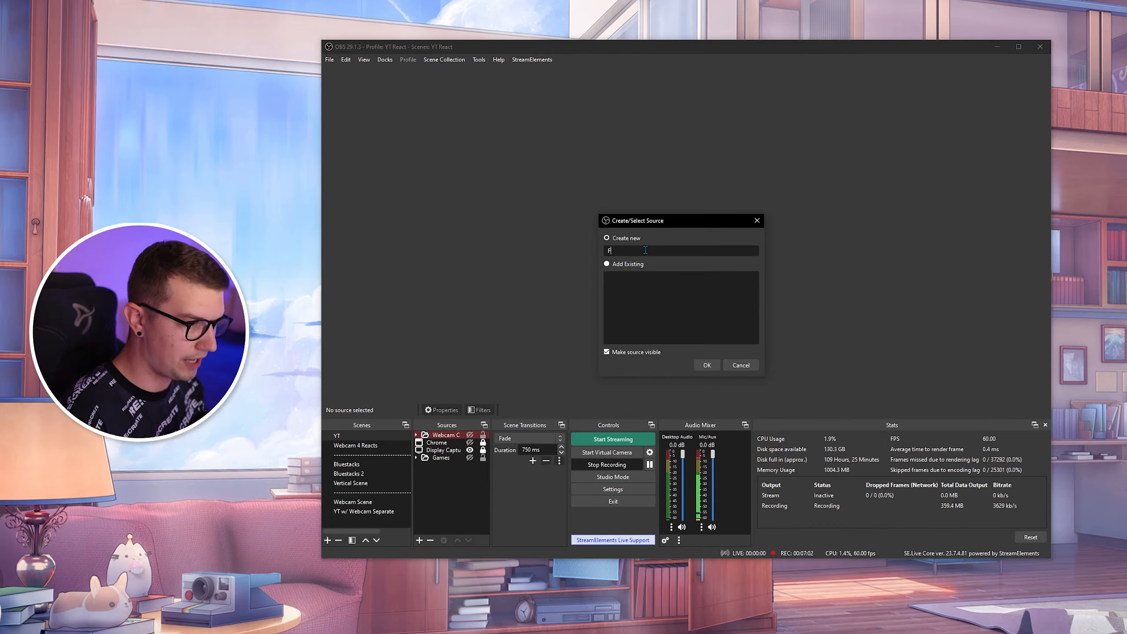
{"action": "key", "text": "BackSpace"}
{"action": "key", "text": "BackSpace"}
{"action": "type", "text": "ok"}
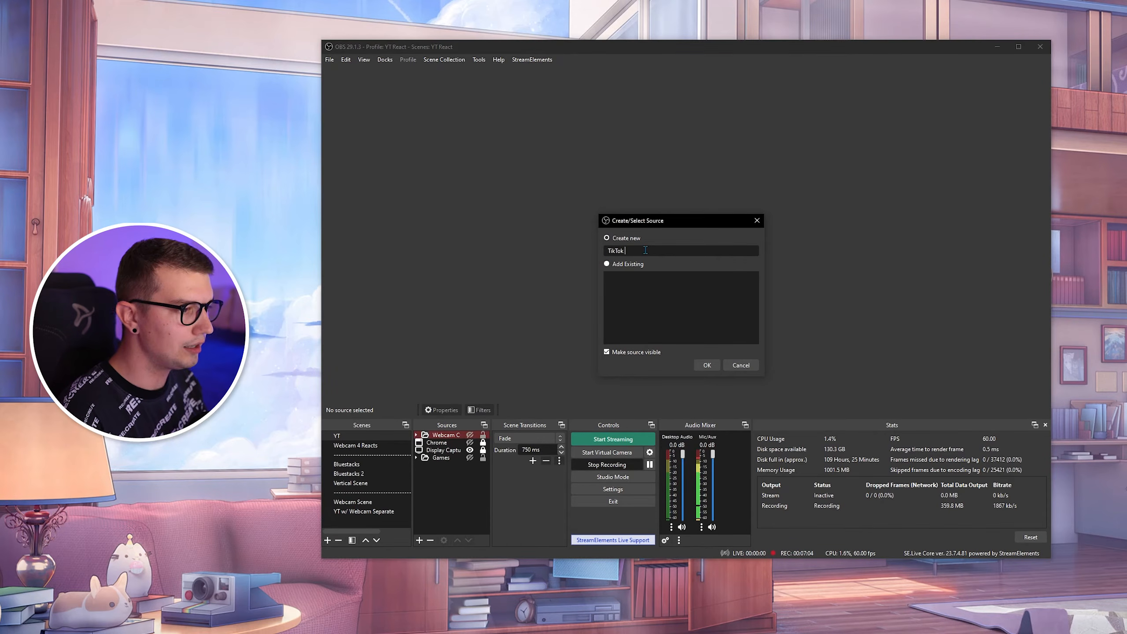
{"action": "type", "text": " Alerts"}
{"action": "left_click", "coordinate": [707, 365]}
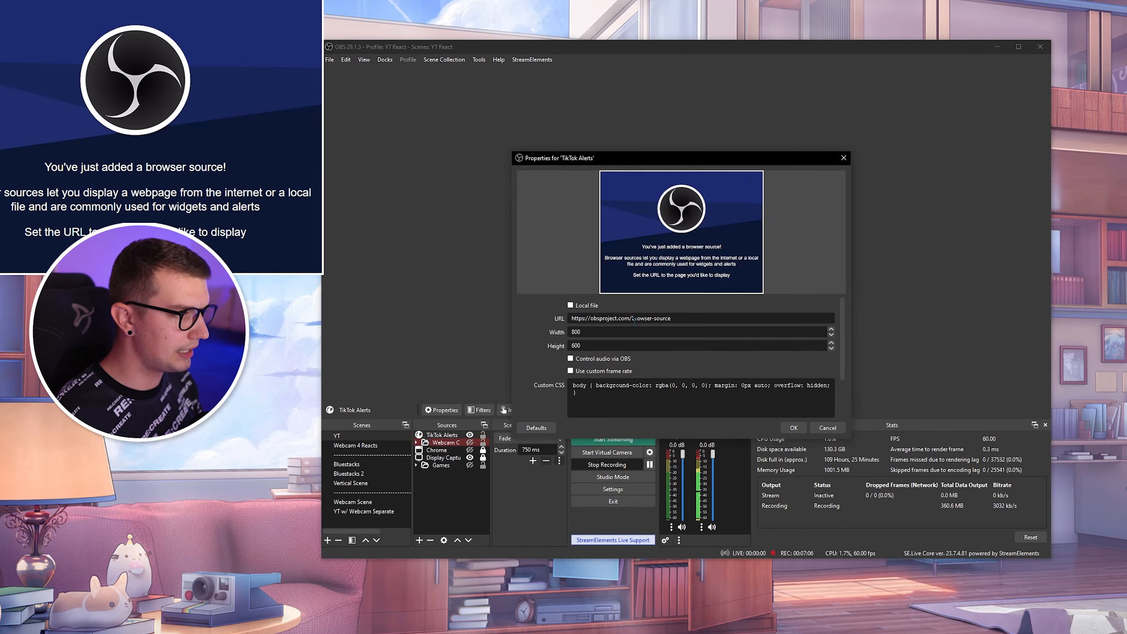
{"action": "key", "text": "ctrl+v"}
{"action": "key", "text": "Return"}
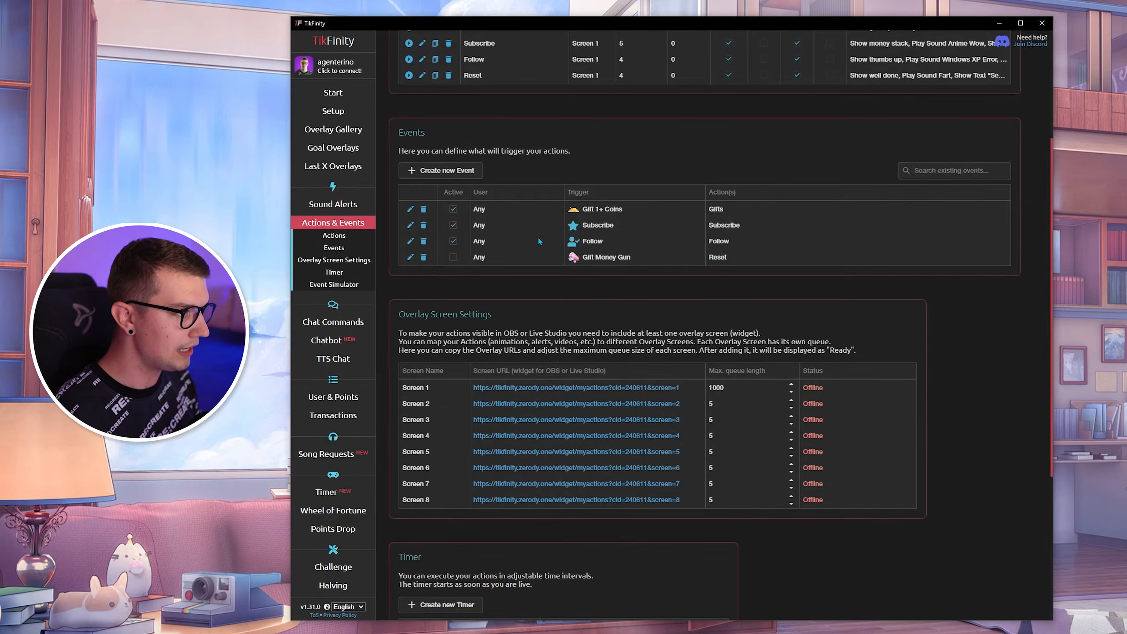
- Switch back to TikFinity, simulate a follow with the Event Simulator and minimize the window to check the alert
{"action": "scroll", "coordinate": [586, 326], "scroll_direction": "up", "scroll_amount": 5}
{"action": "scroll", "coordinate": [512, 402], "scroll_direction": "down", "scroll_amount": 10}
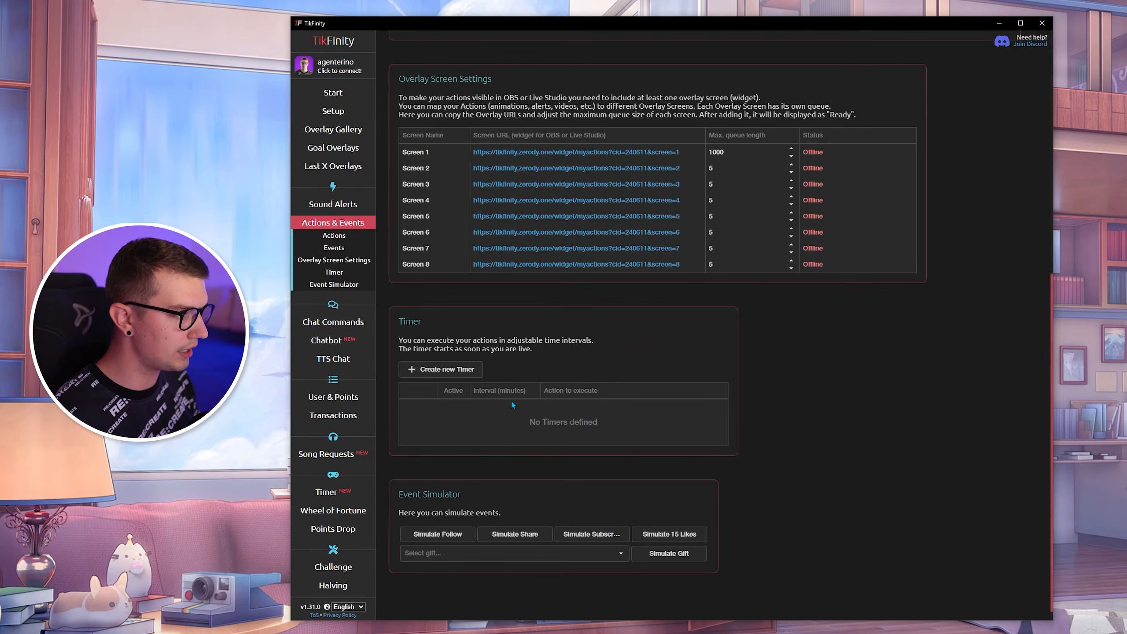
{"action": "scroll", "coordinate": [513, 404], "scroll_direction": "down", "scroll_amount": 1}
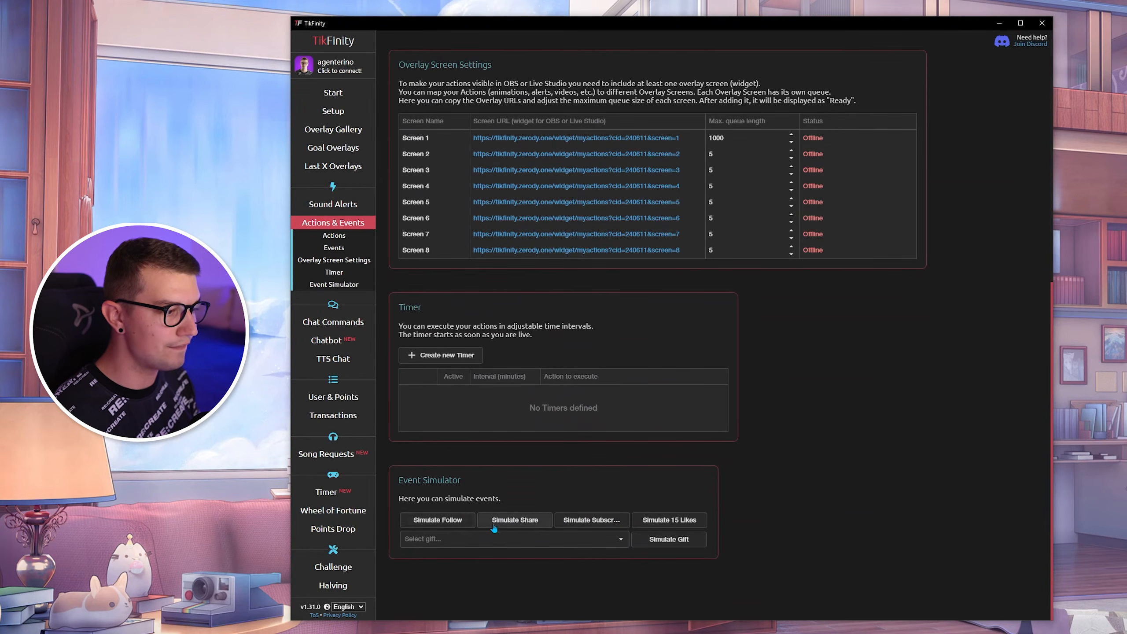
{"action": "left_click", "coordinate": [439, 525]}
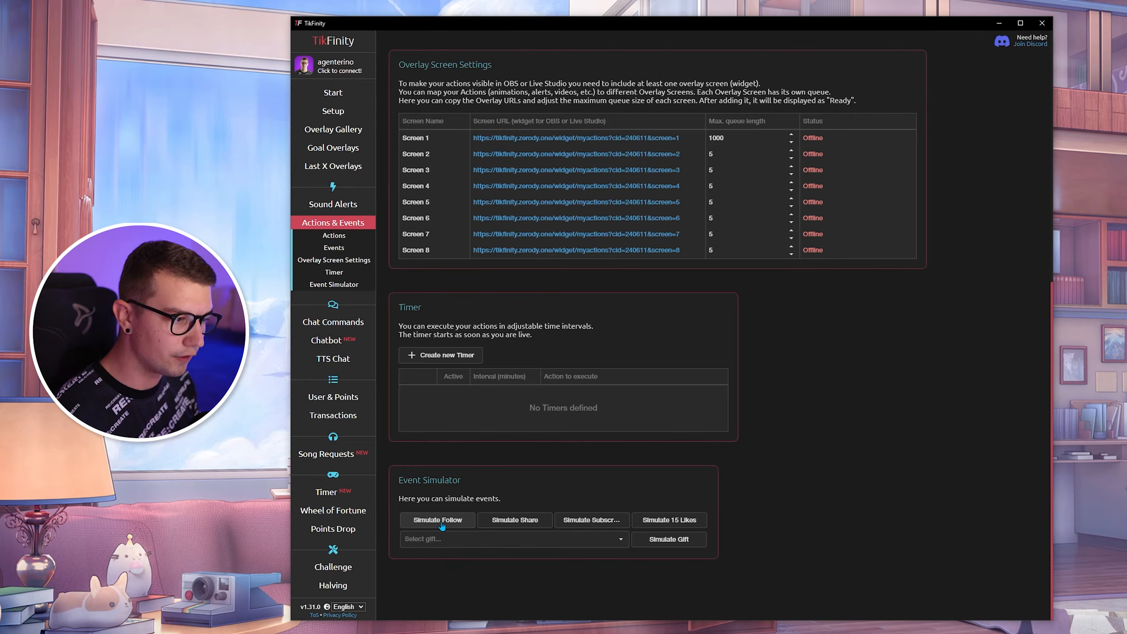
{"action": "left_click", "coordinate": [998, 23]}
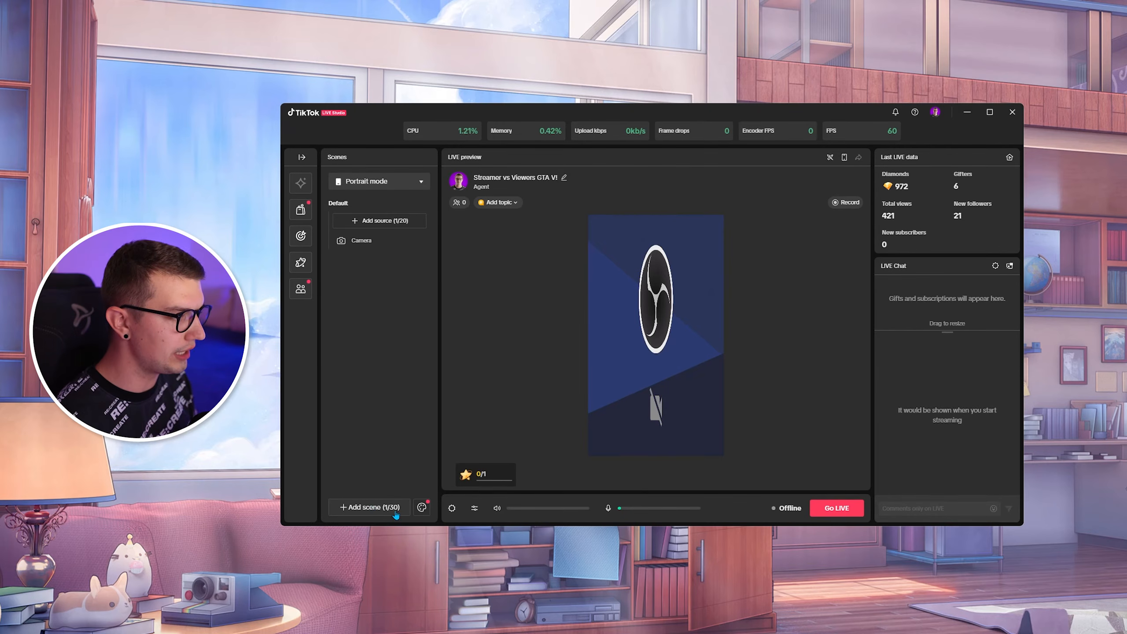
- In TikTok LIVE Studio, add a Link source with the copied Screen 1 overlay URL and sound turned on
{"action": "left_click", "coordinate": [380, 224]}
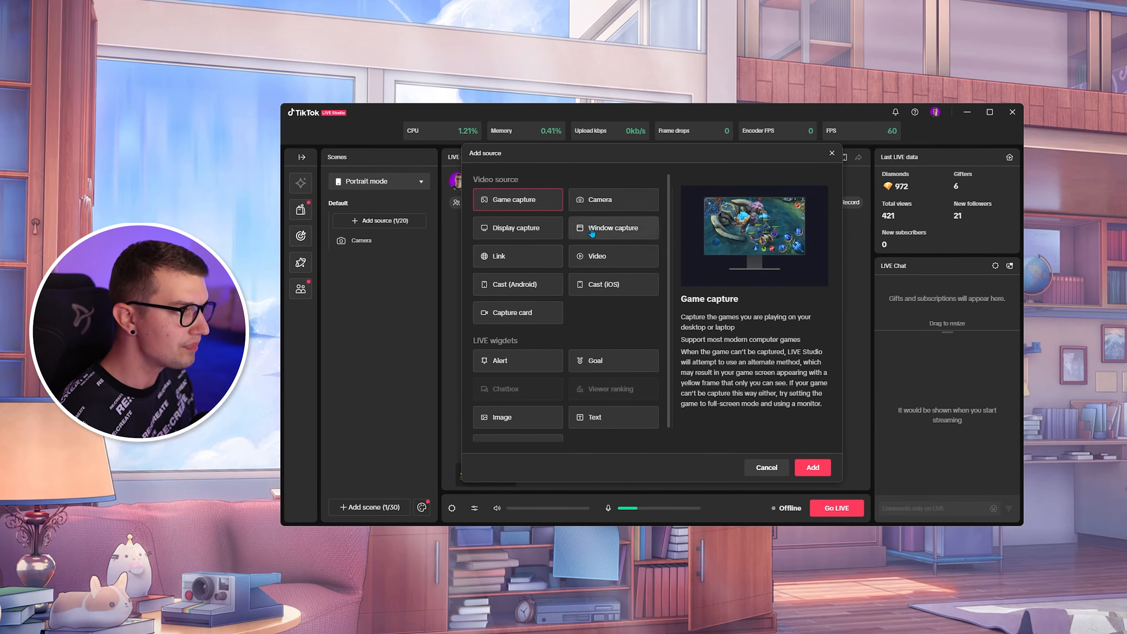
{"action": "left_click", "coordinate": [516, 260]}
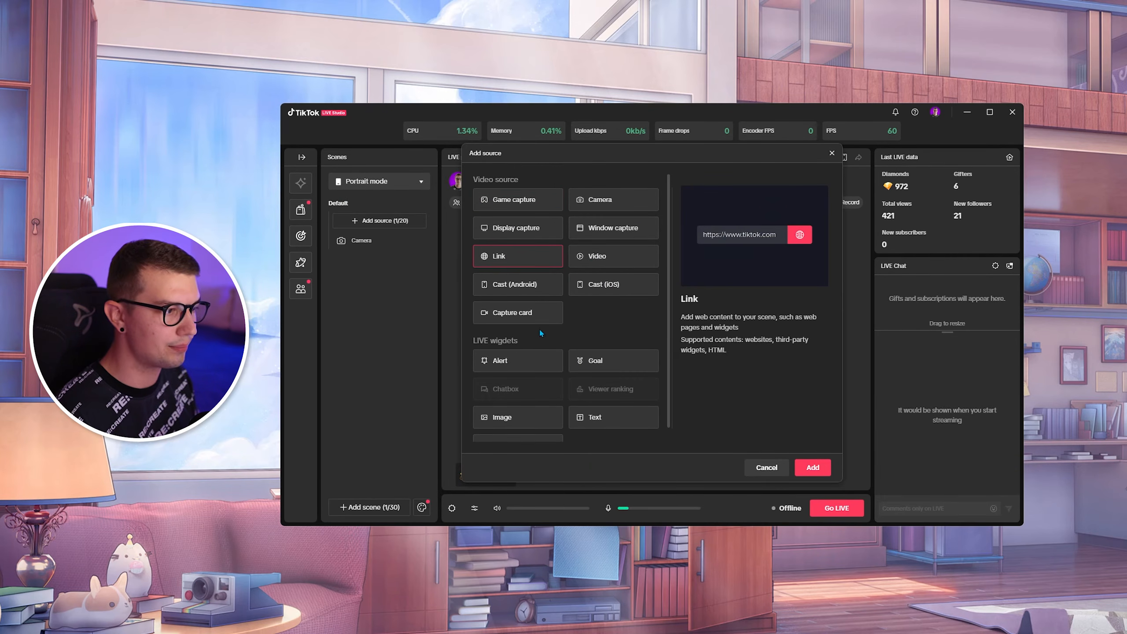
{"action": "scroll", "coordinate": [540, 333], "scroll_direction": "down", "scroll_amount": 1}
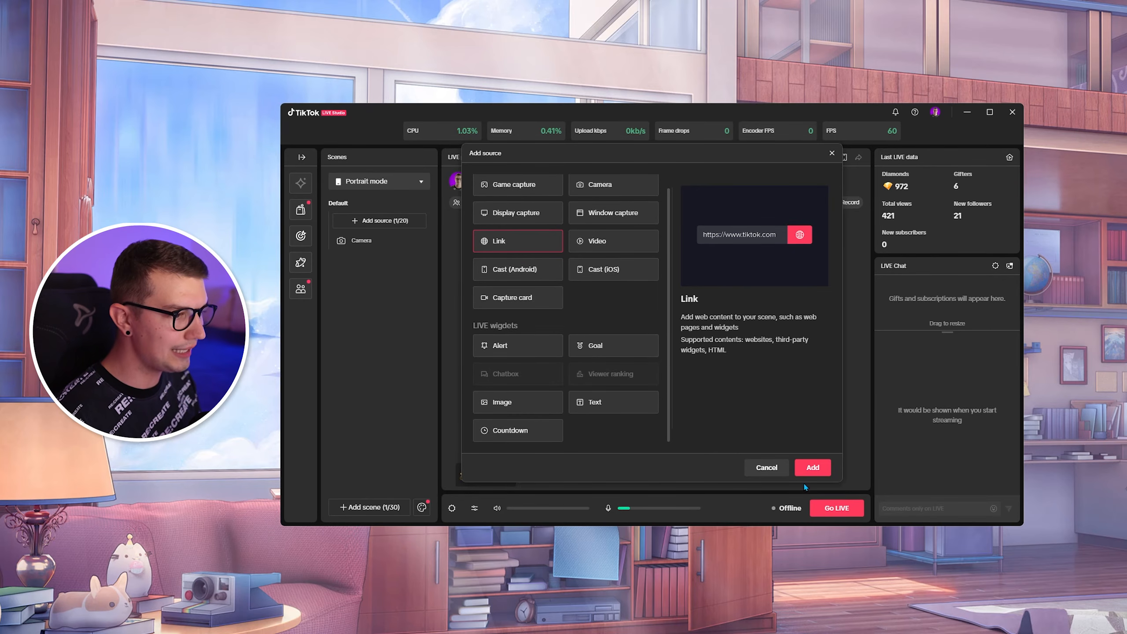
{"action": "left_click", "coordinate": [811, 468]}
{"action": "left_click", "coordinate": [571, 257]}
{"action": "key", "text": "ctrl+v"}
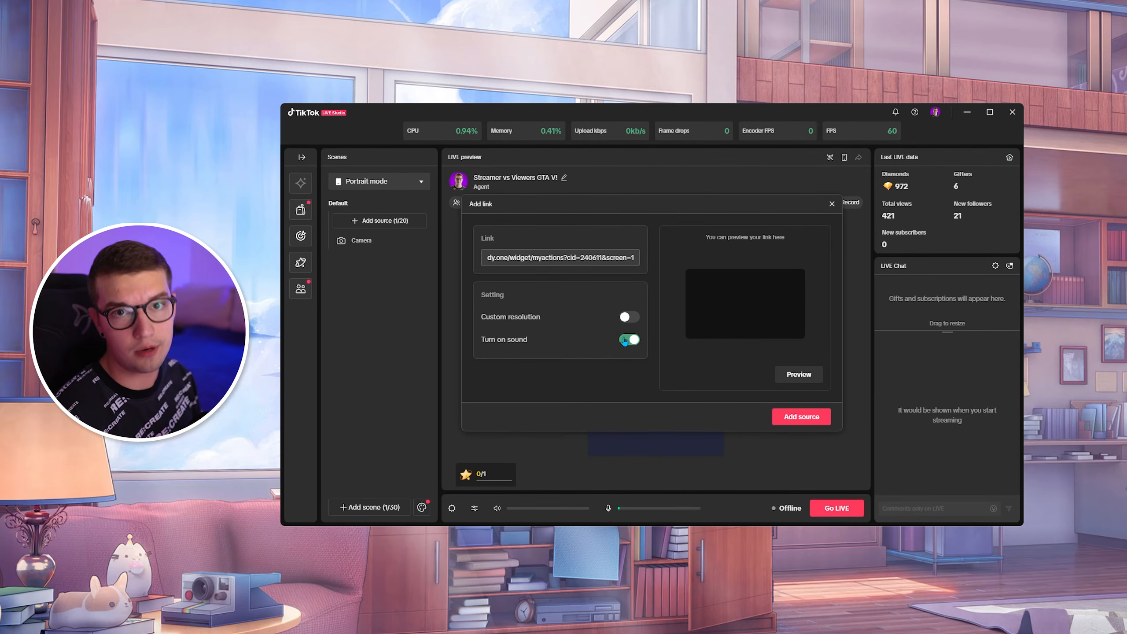
{"action": "left_click", "coordinate": [805, 419]}
{"action": "left_click", "coordinate": [719, 405]}
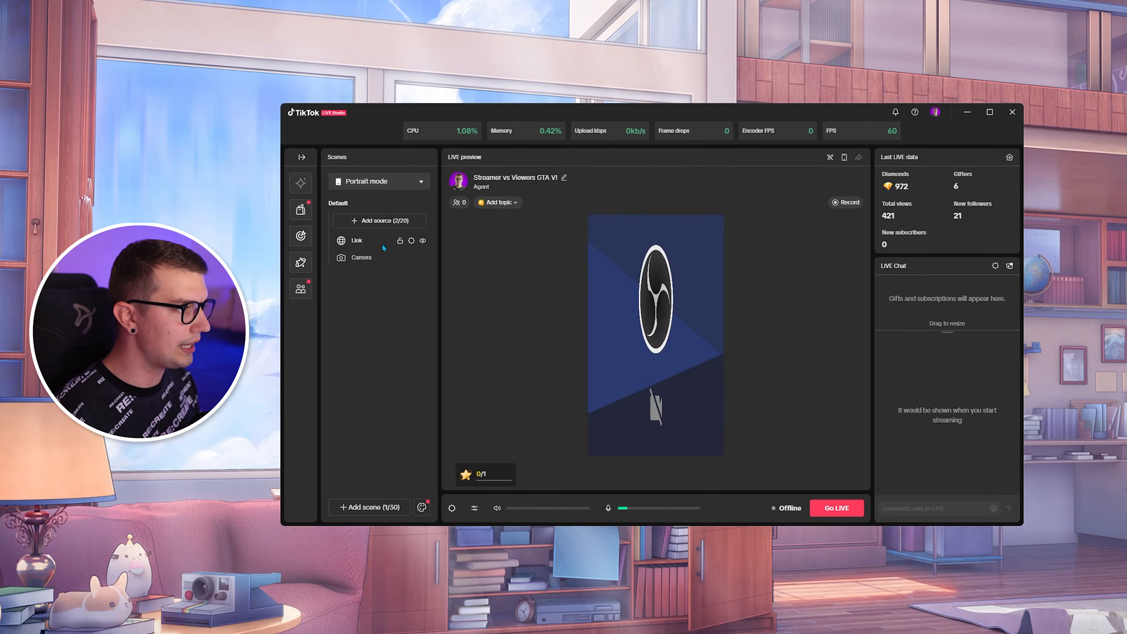
- Simulate a follow in TikFinity and move the Link source to the upper part of TikTok LIVE Studio's portrait preview
{"action": "key", "text": "alt+Tab"}
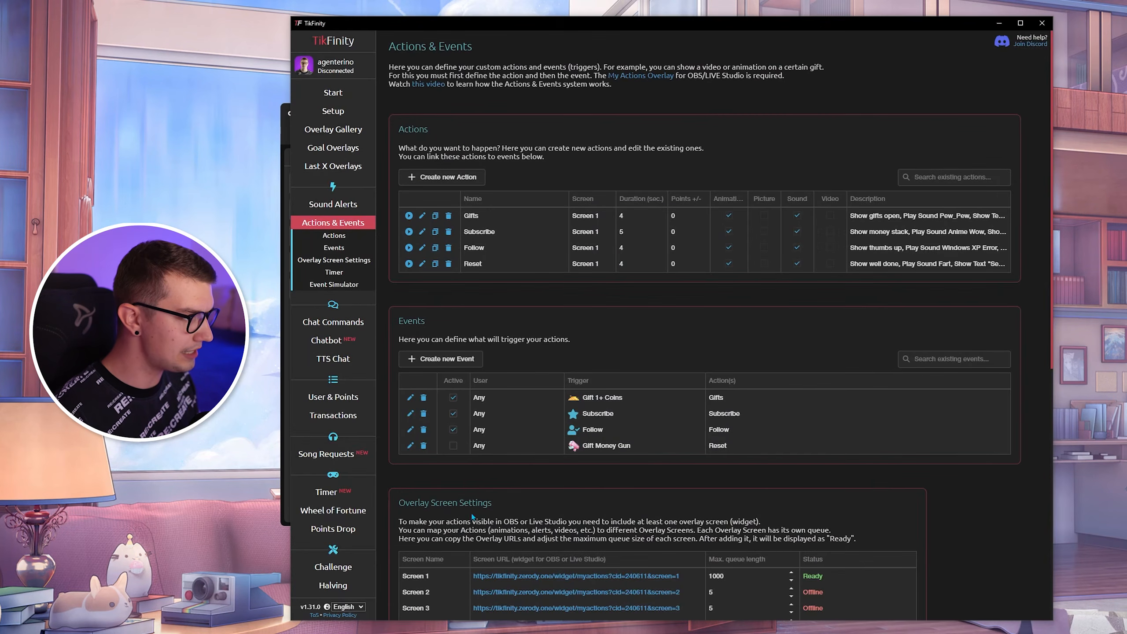
{"action": "scroll", "coordinate": [485, 455], "scroll_direction": "down", "scroll_amount": 4}
{"action": "scroll", "coordinate": [704, 396], "scroll_direction": "down", "scroll_amount": 5}
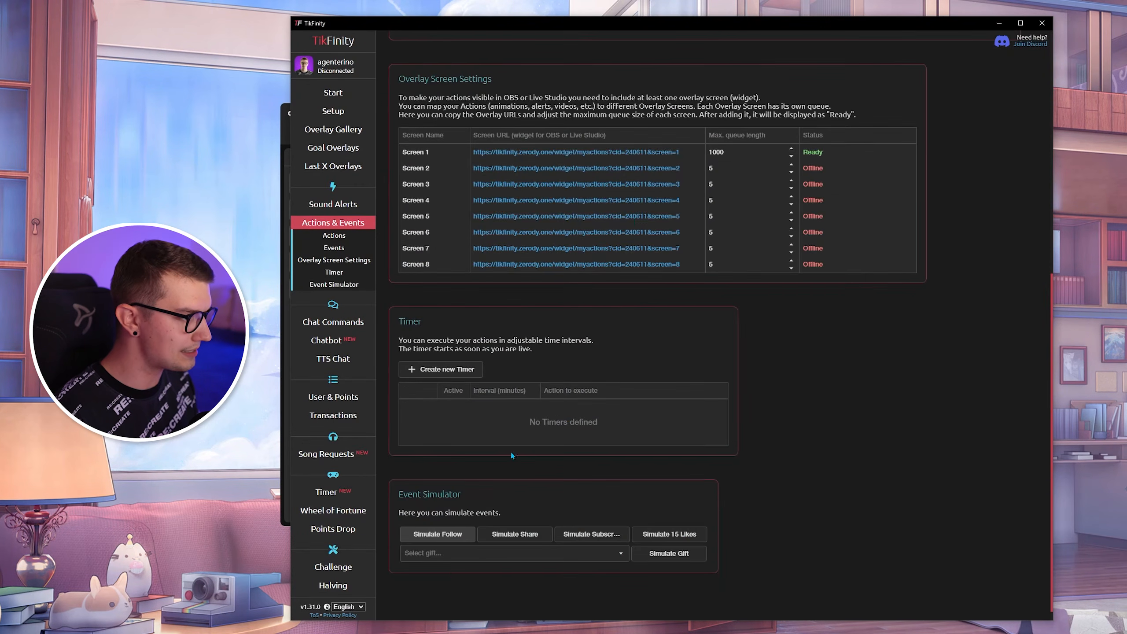
{"action": "left_click", "coordinate": [438, 538]}
{"action": "left_click", "coordinate": [997, 24]}
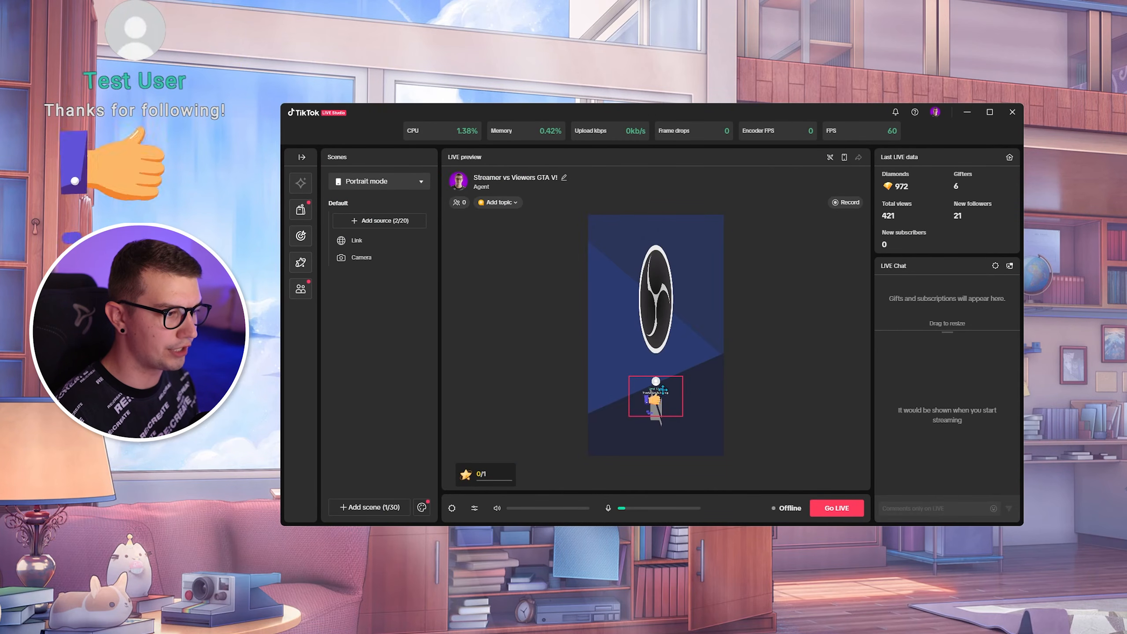
{"action": "left_click_drag", "start_coordinate": [657, 381], "coordinate": [654, 245]}
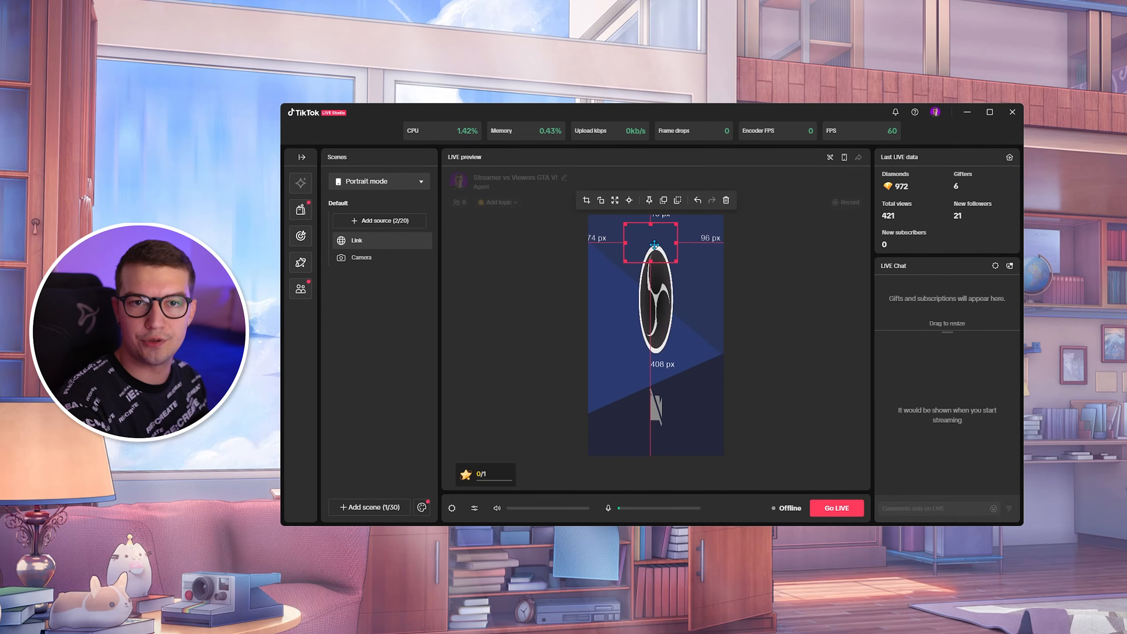